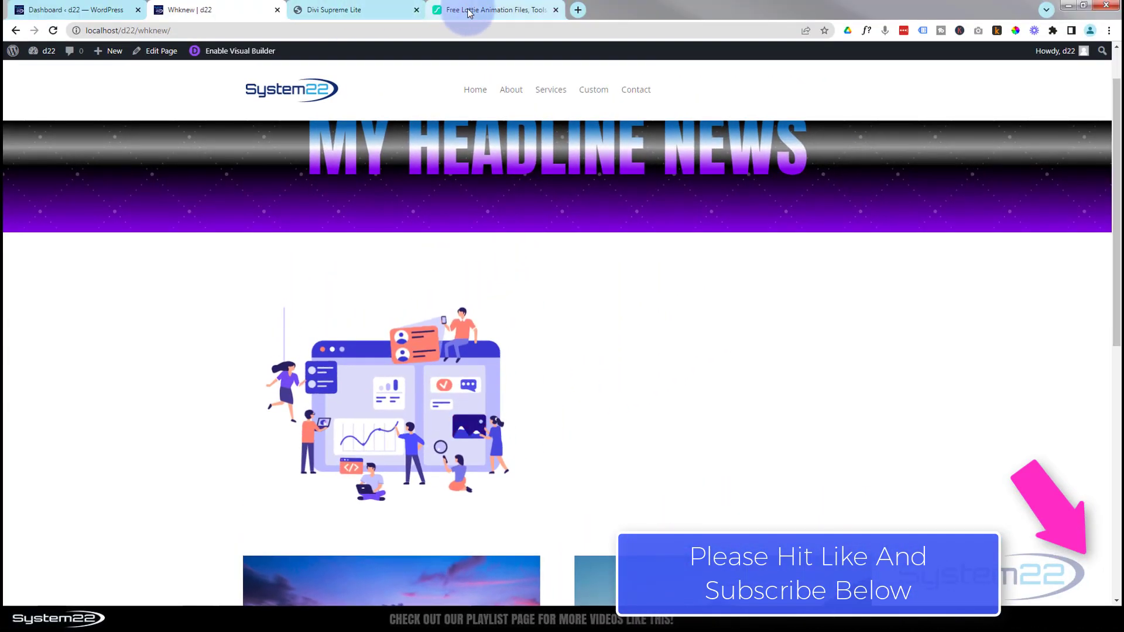
left_click(353, 8)
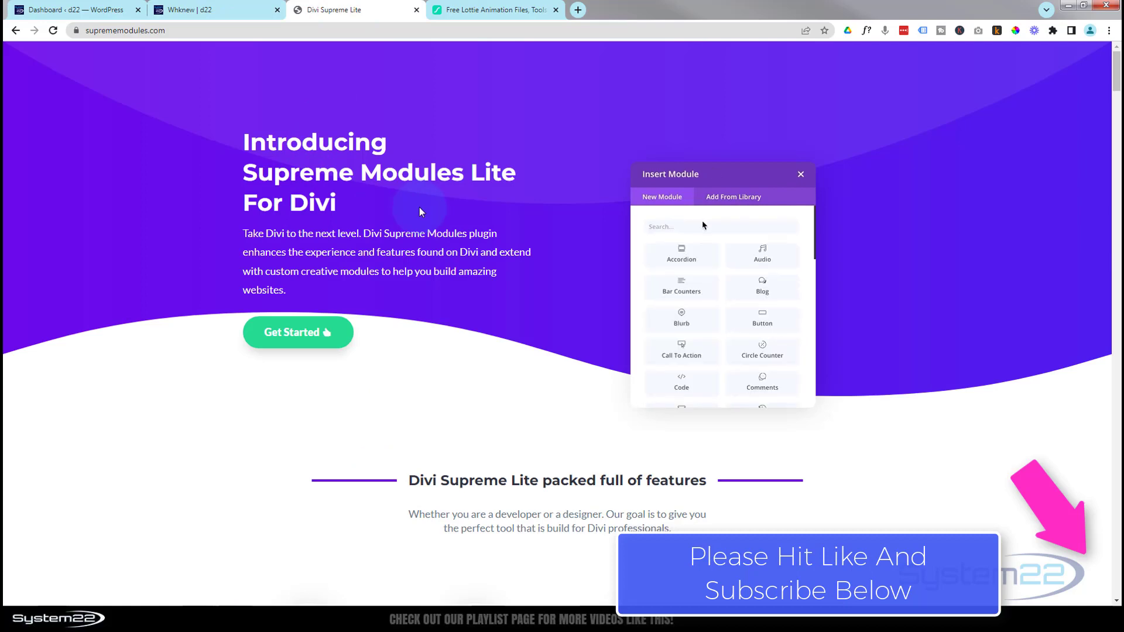
left_click(227, 9)
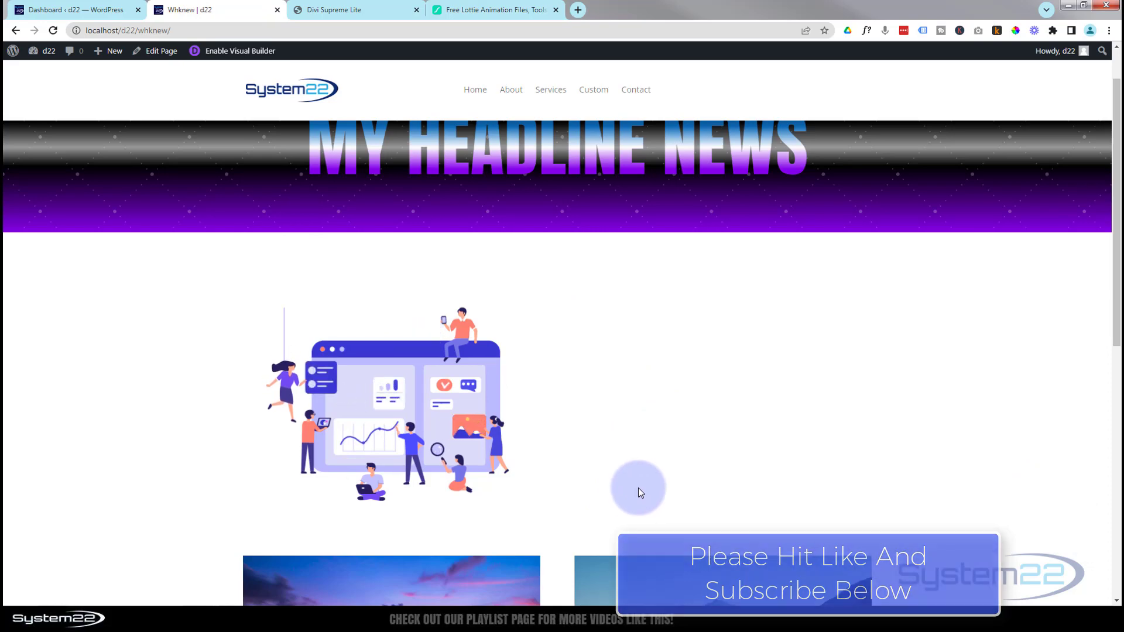
left_click(327, 10)
scroll(454, 290, "down", 10)
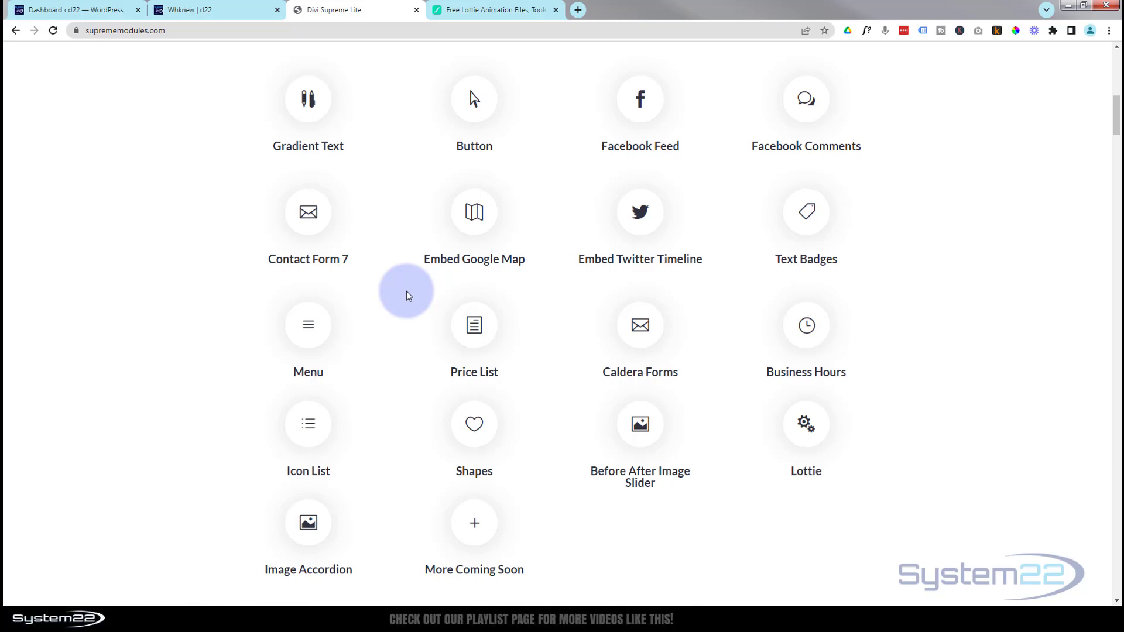
scroll(396, 291, "down", 2)
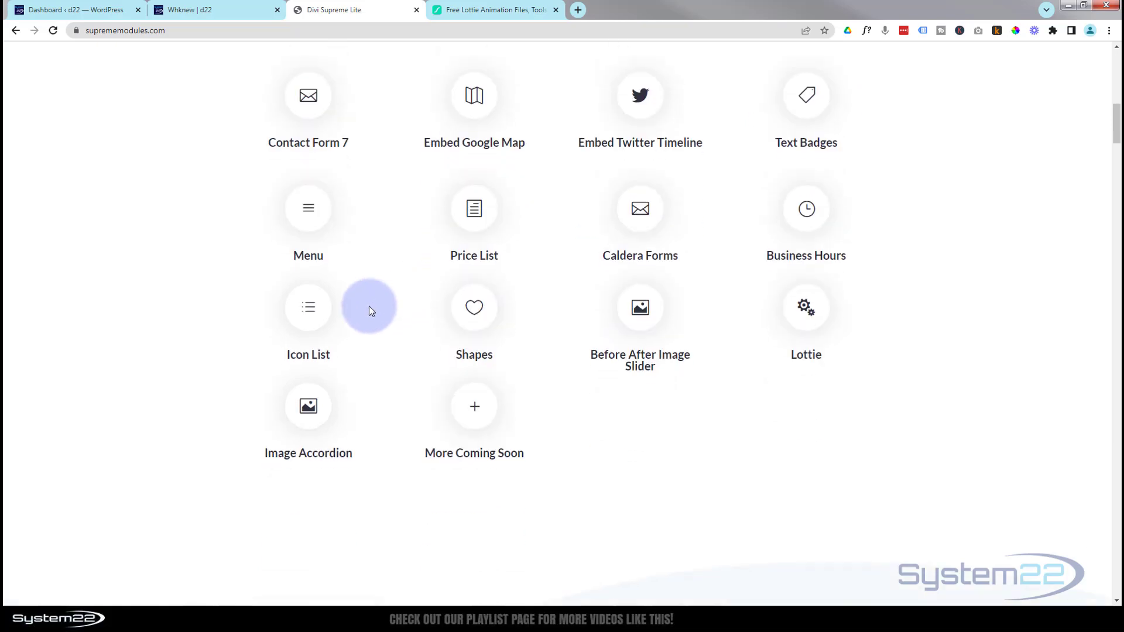
scroll(379, 322, "up", 8)
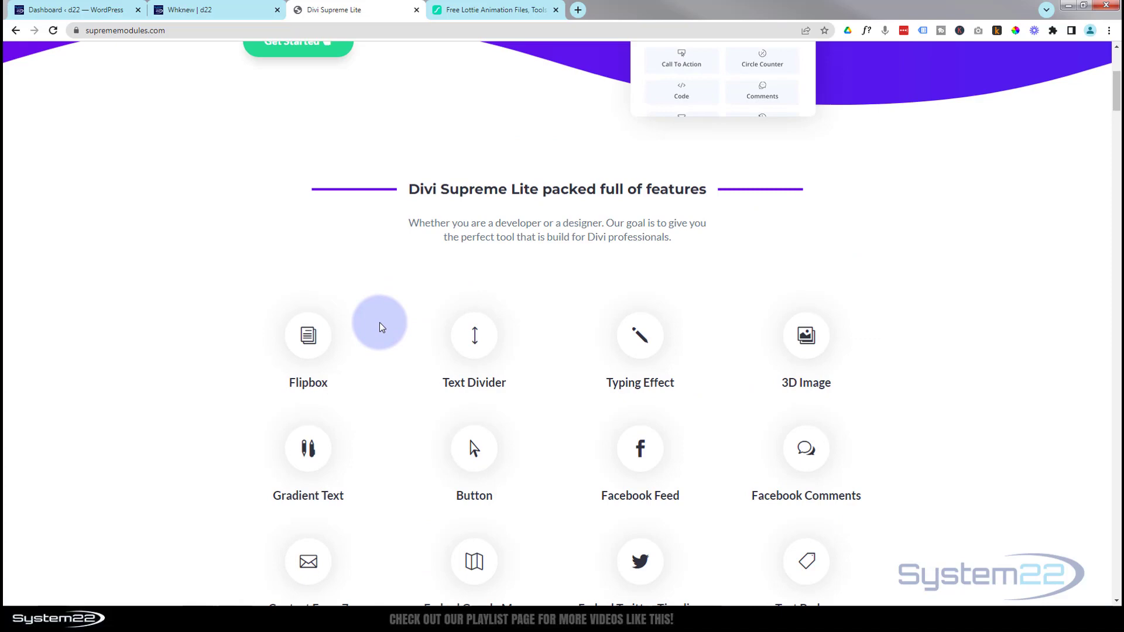
scroll(380, 322, "up", 2)
scroll(388, 245, "up", 3)
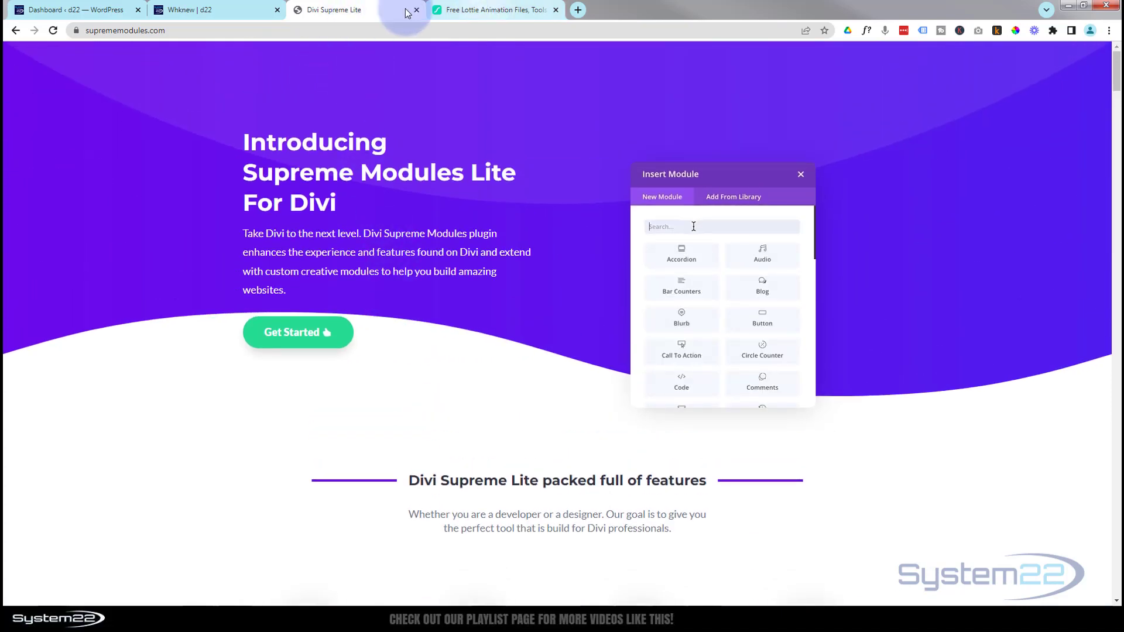
Step: Search LottieFiles for 'people' and scroll through the animation results
left_click(505, 12)
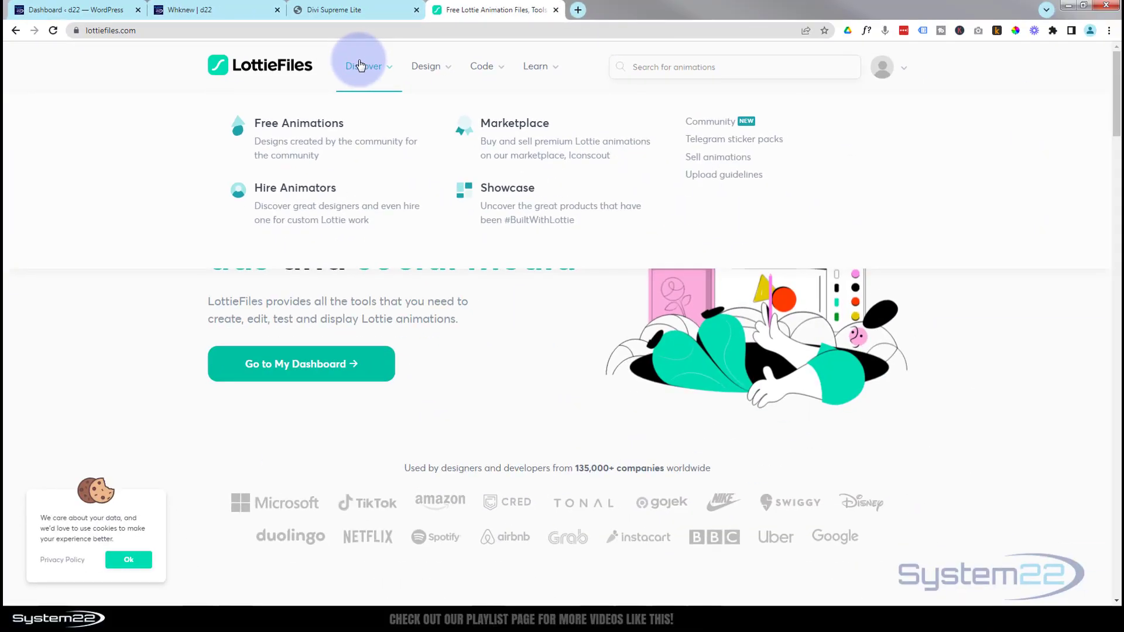
left_click(360, 66)
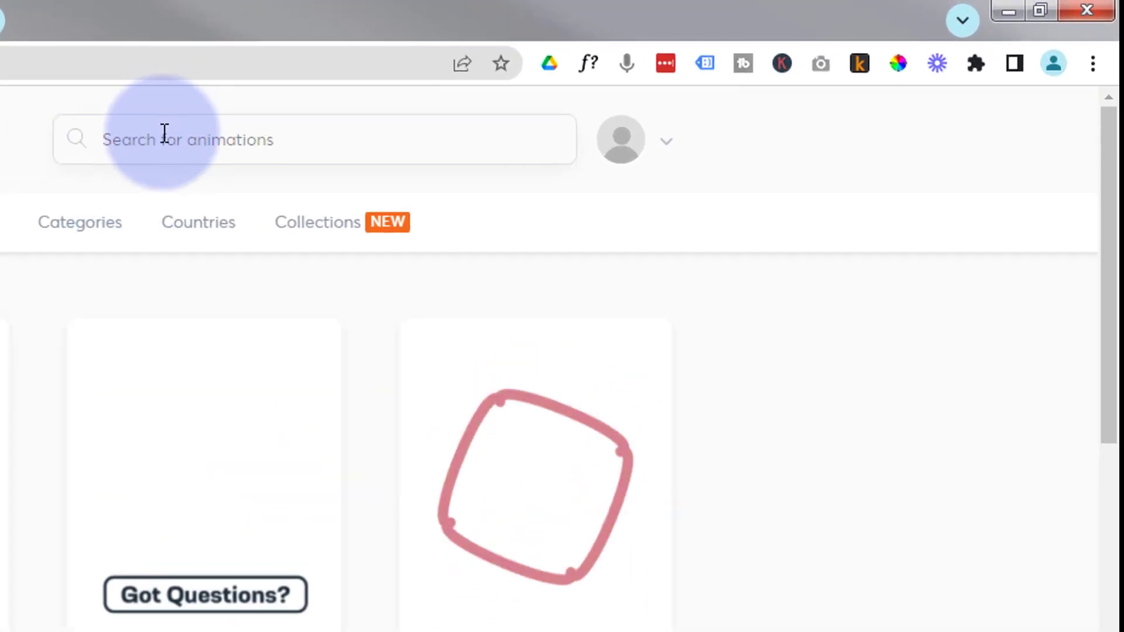
left_click(164, 133)
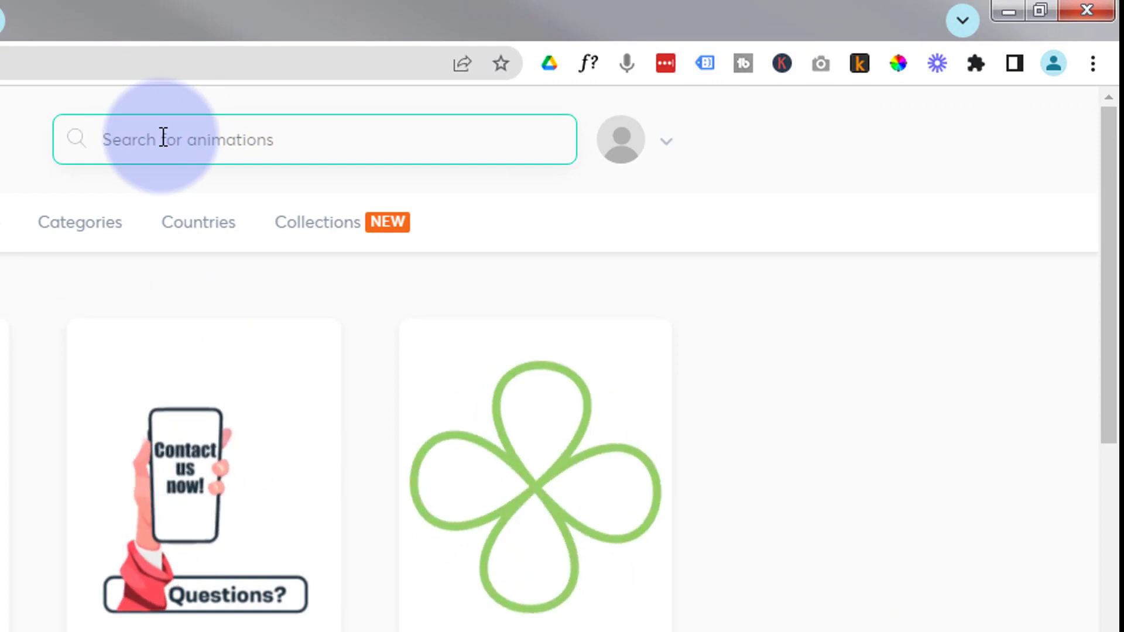
type("people")
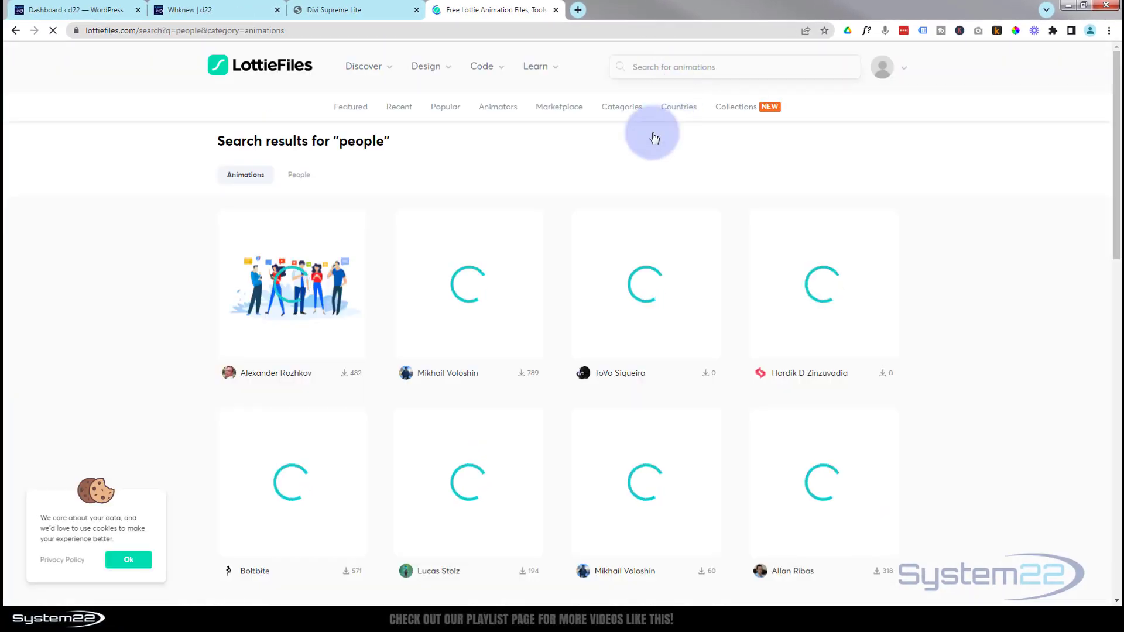
scroll(585, 264, "down", 2)
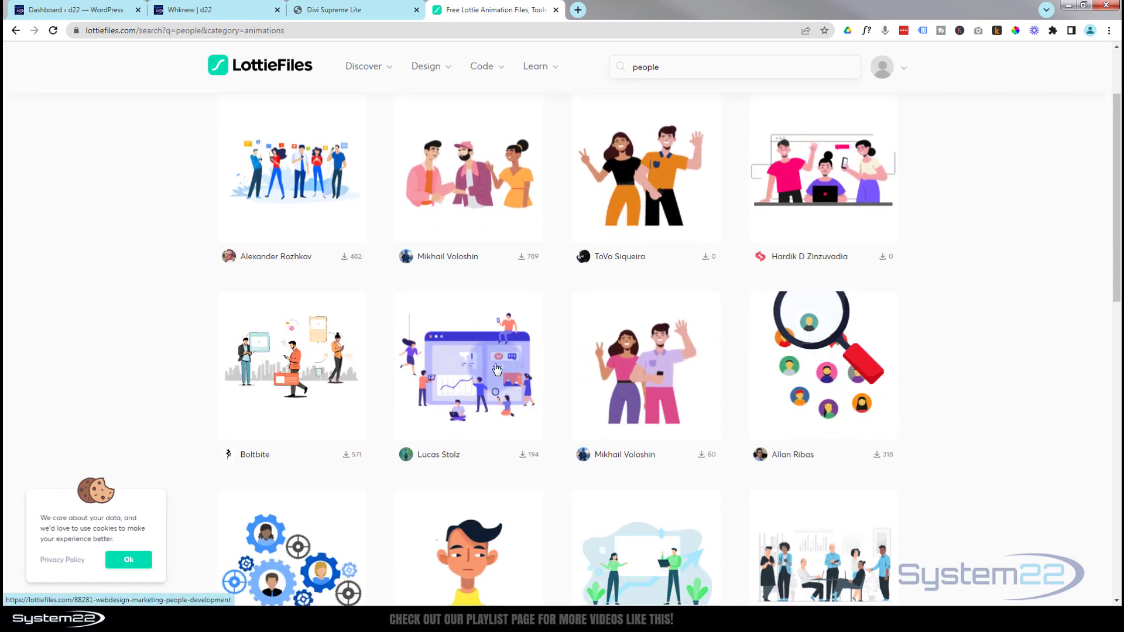
scroll(497, 369, "down", 3)
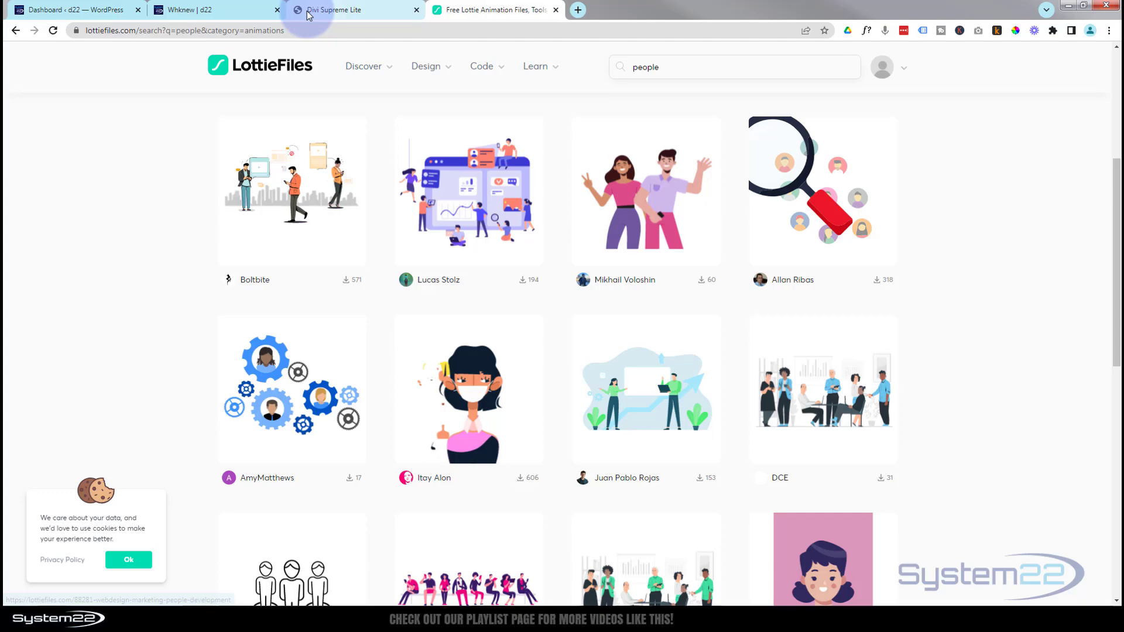
Step: Go to the WordPress Dashboard and open the Divi Supreme settings from the admin sidebar
left_click(258, 10)
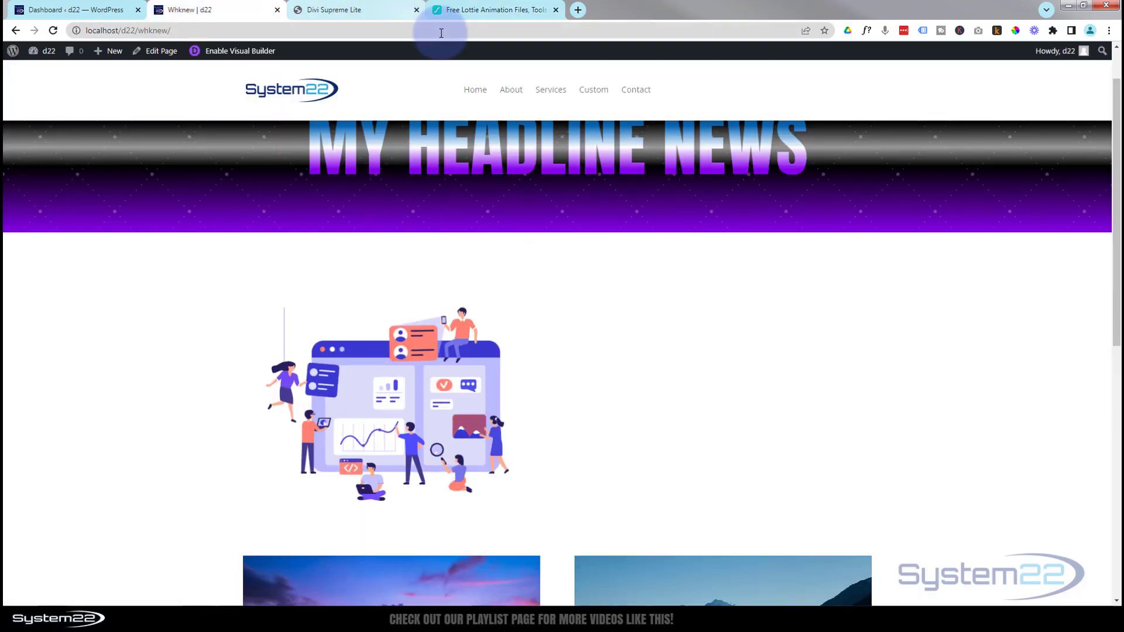
left_click(53, 10)
mouse_move(36, 180)
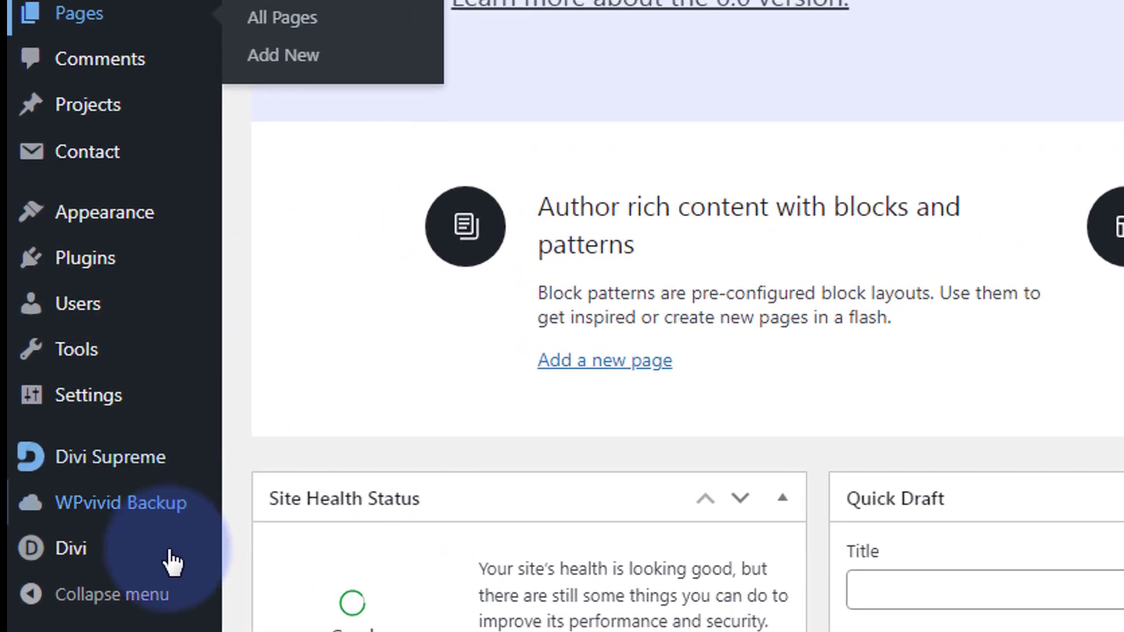
left_click(39, 443)
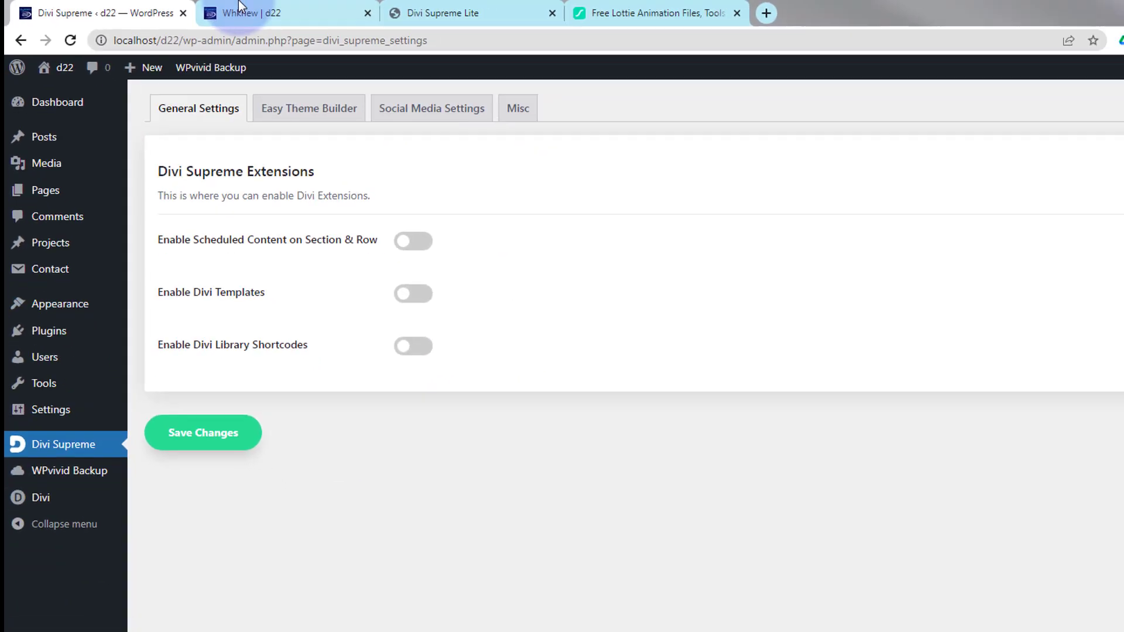
Step: Delete the existing Lottie illustration module from the Whknew page's row
left_click(339, 15)
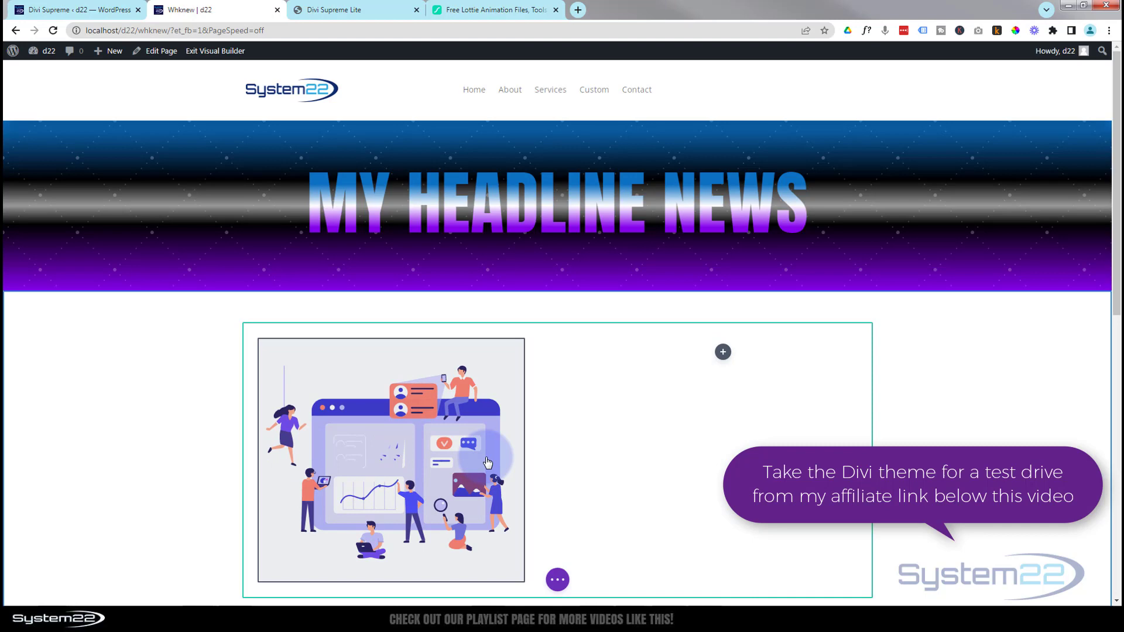
key("Delete")
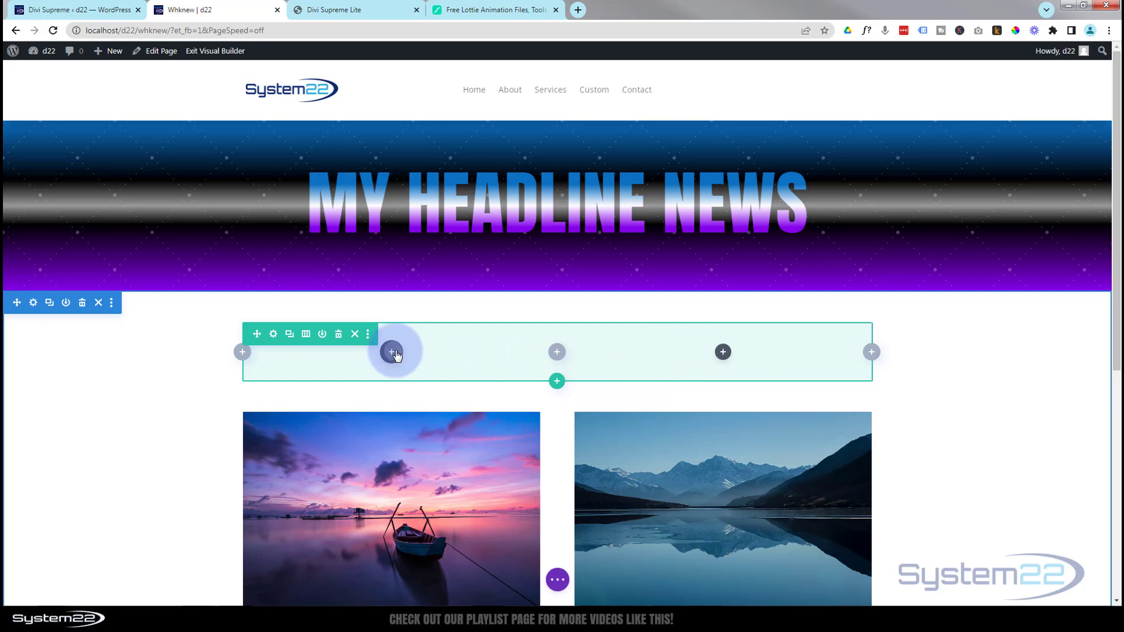
Step: Insert a Supreme Lottie module into the empty first column from the New Module list
left_click(392, 352)
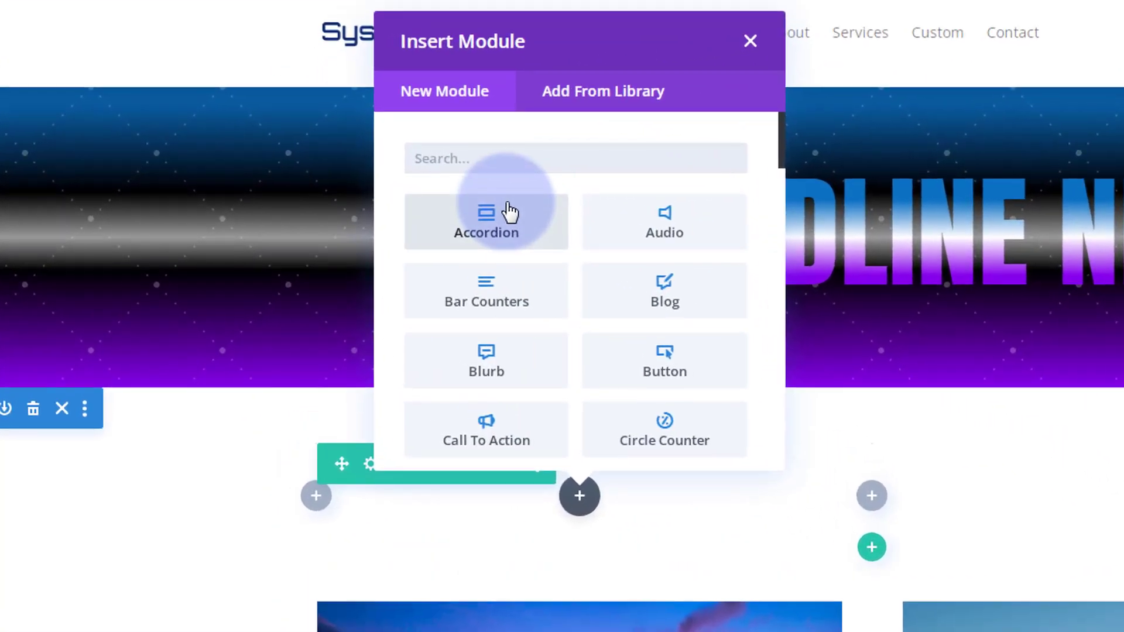
scroll(686, 363, "down", 3)
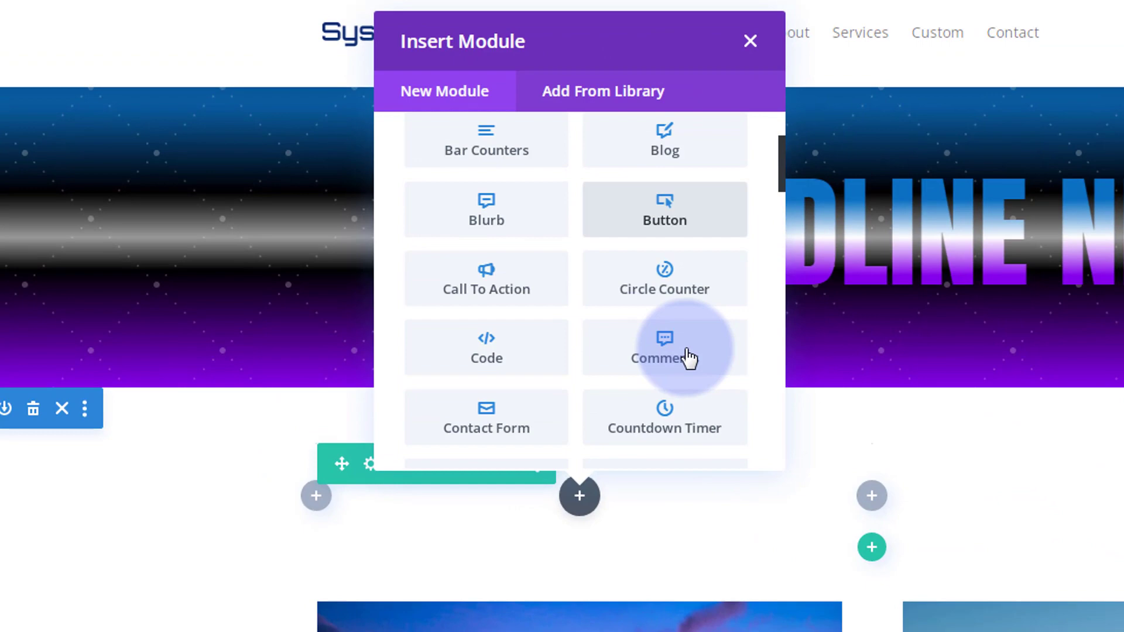
scroll(690, 357, "down", 12)
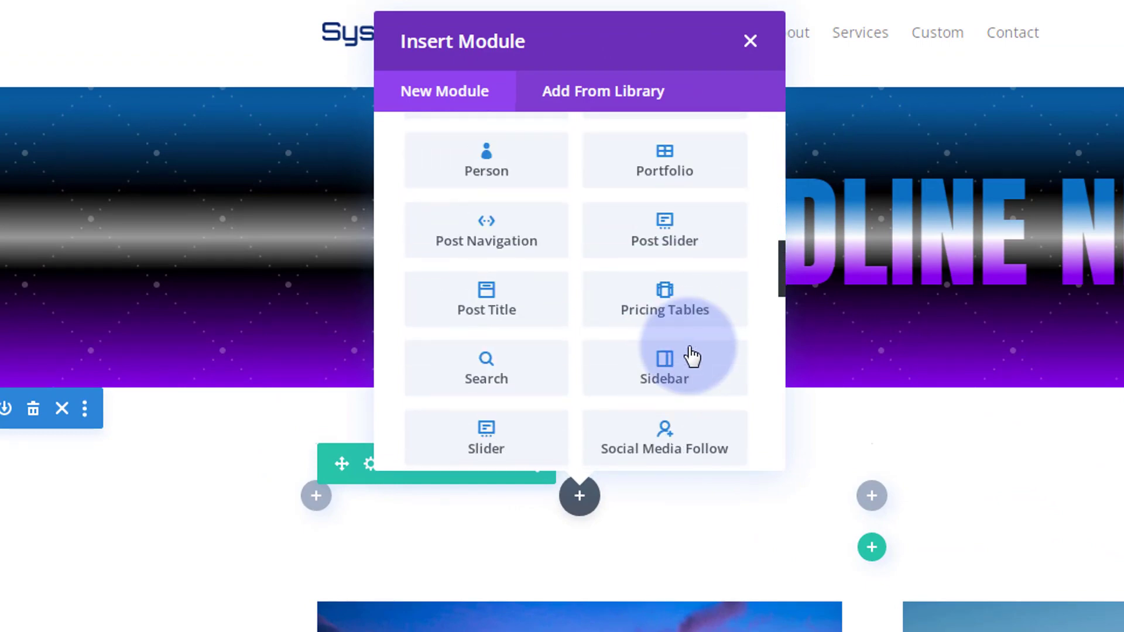
scroll(694, 353, "down", 6)
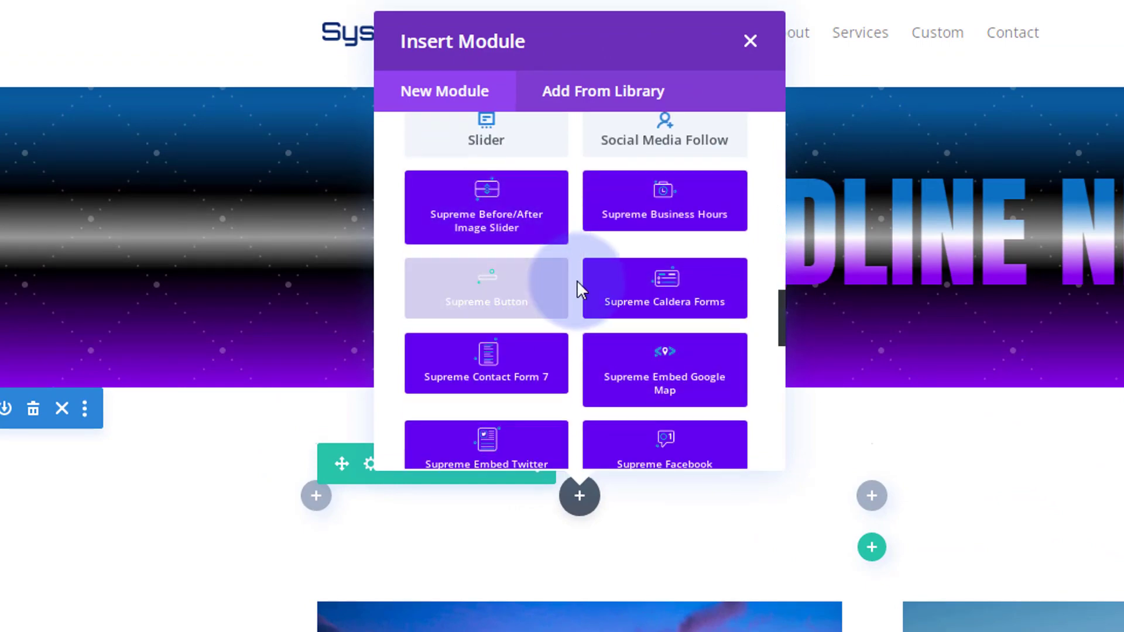
scroll(578, 279, "down", 12)
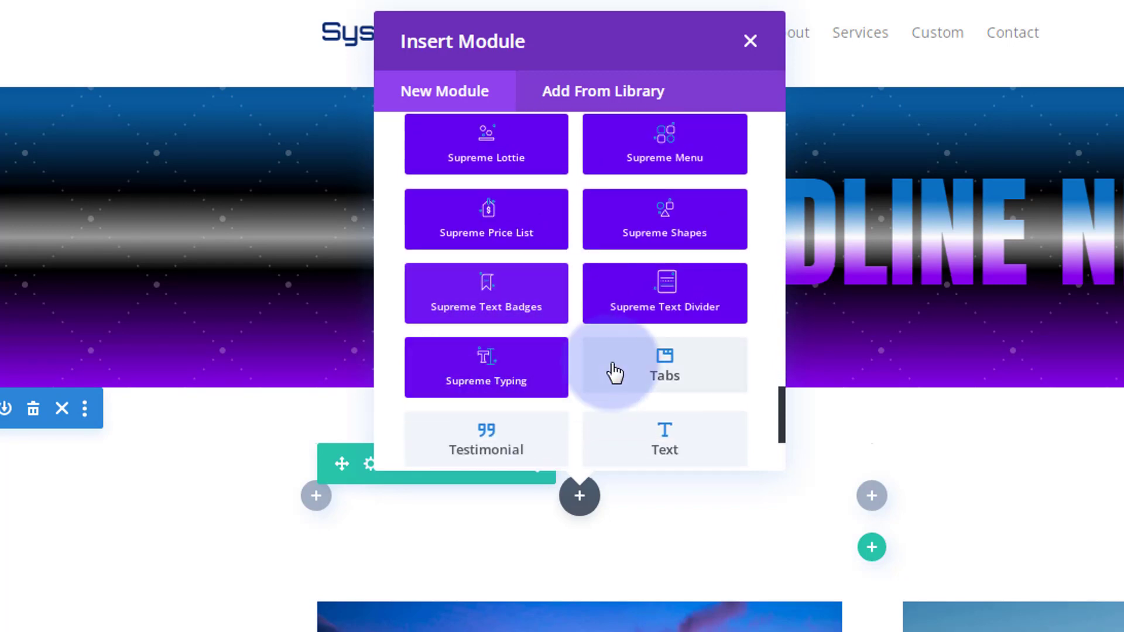
scroll(606, 375, "down", 3)
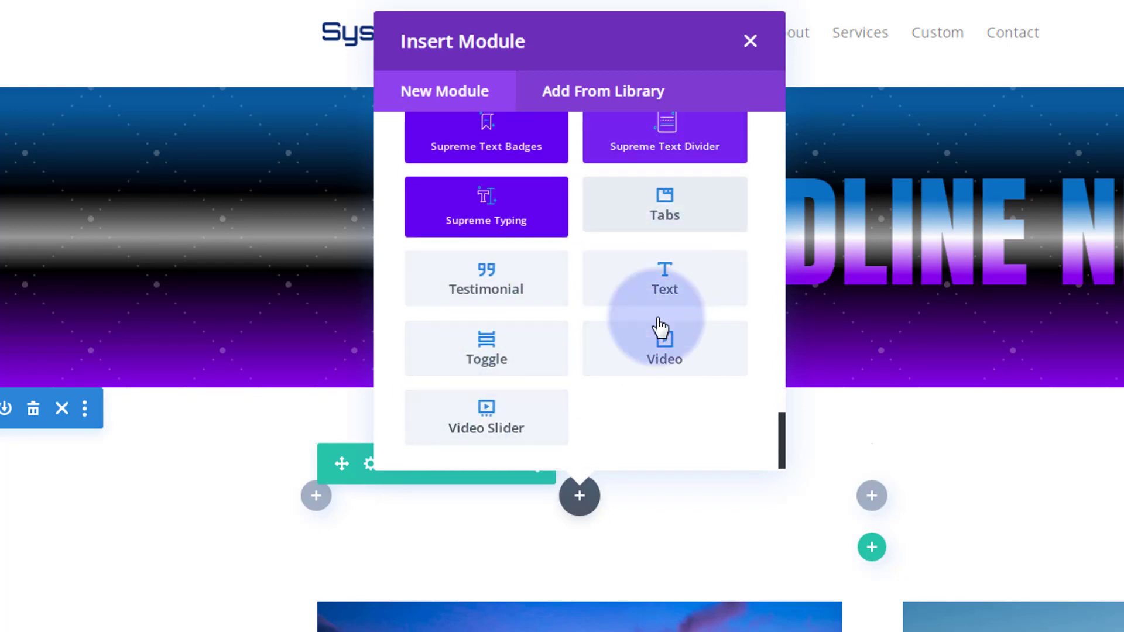
scroll(627, 439, "up", 3)
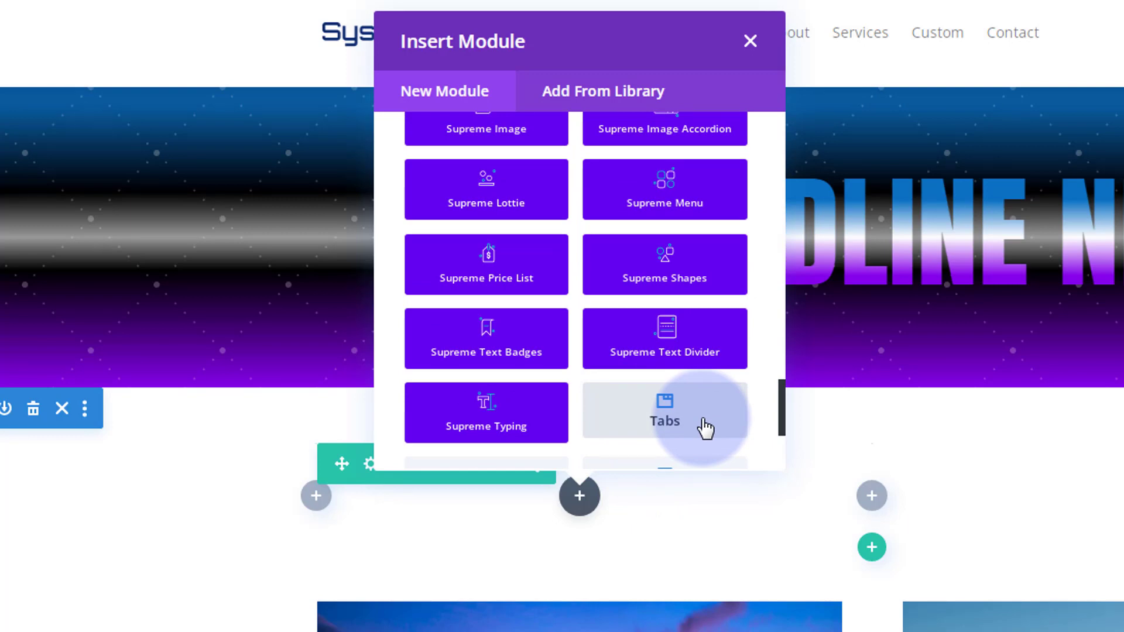
scroll(705, 430, "up", 3)
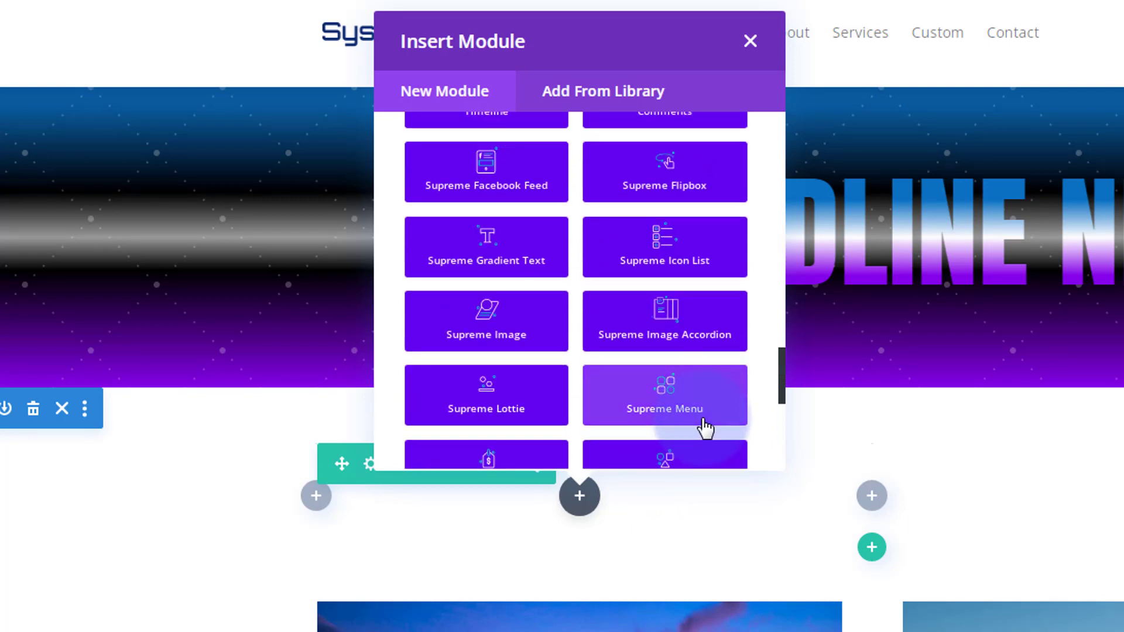
scroll(706, 429, "up", 2)
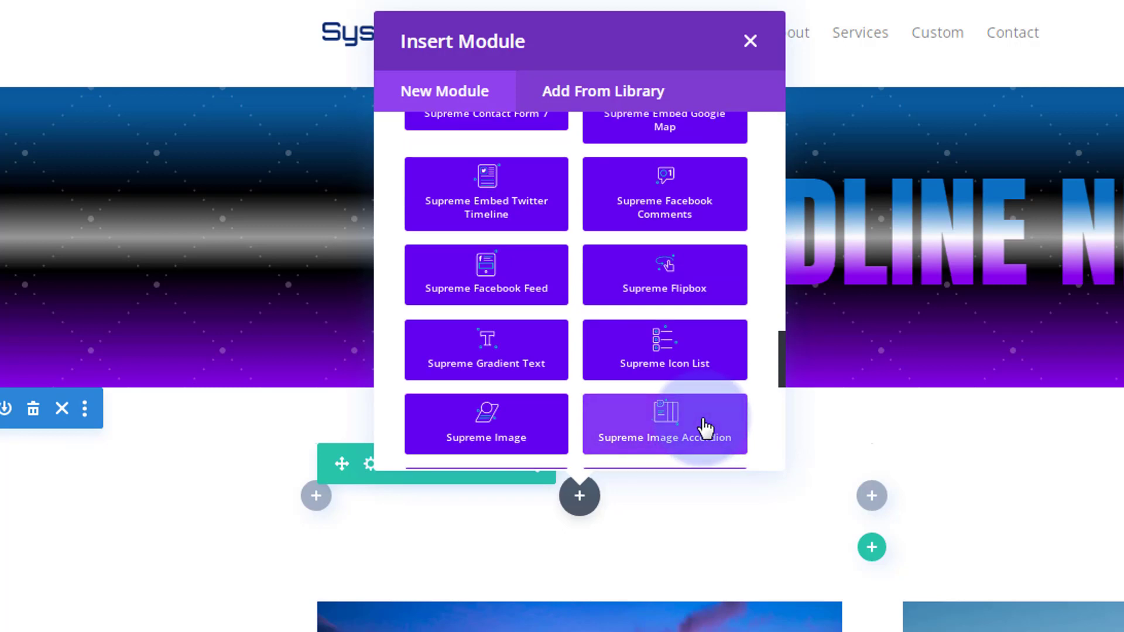
scroll(727, 394, "down", 3)
scroll(700, 394, "down", 3)
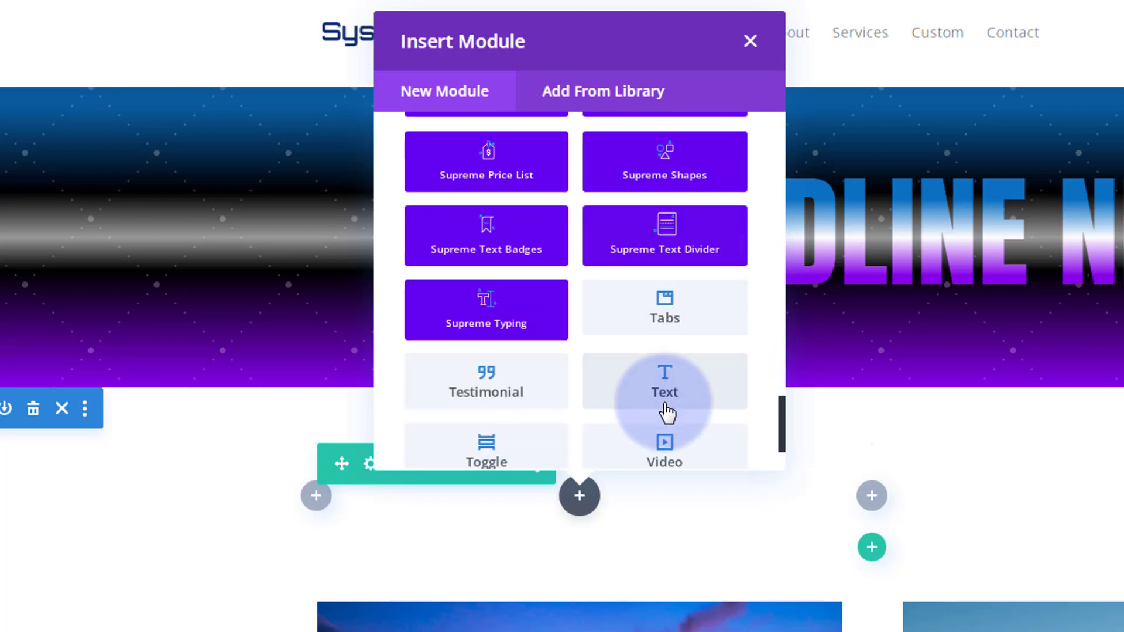
scroll(664, 406, "up", 1)
scroll(666, 412, "up", 4)
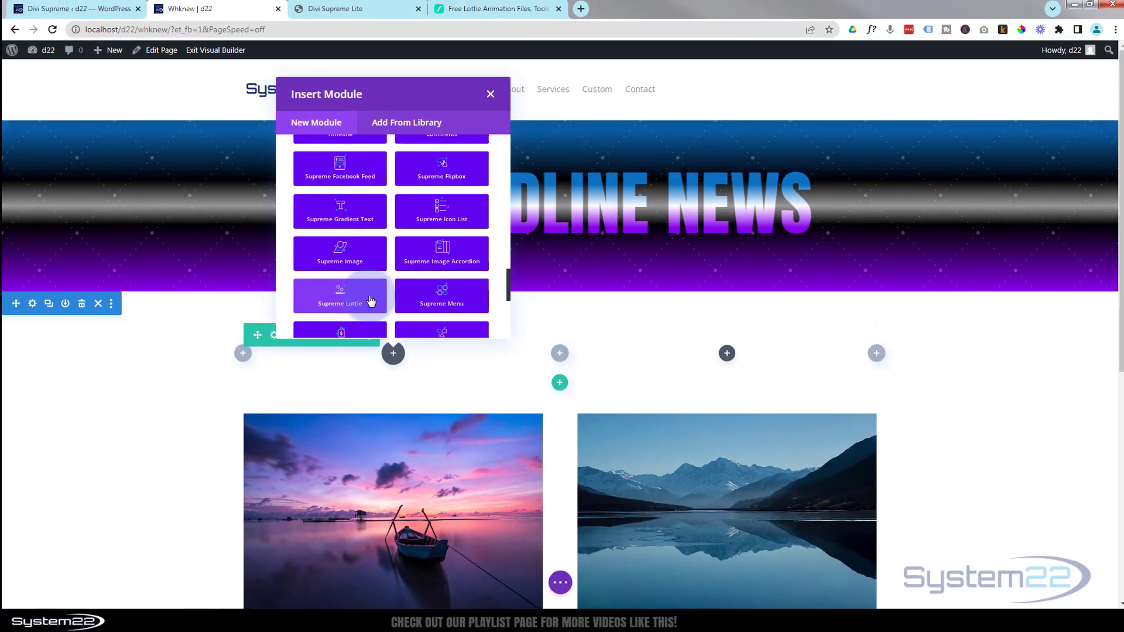
left_click(544, 410)
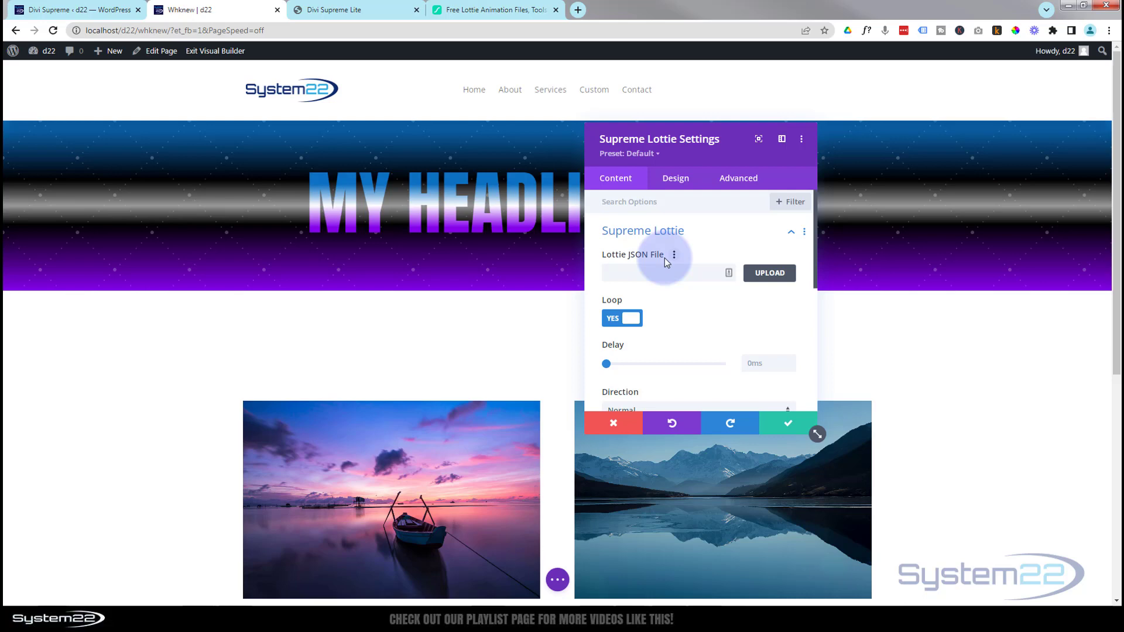
Step: Download the Cogs and people animation as Lottie JSON (87577-cogs-and-people.json) and close its details
left_click(480, 10)
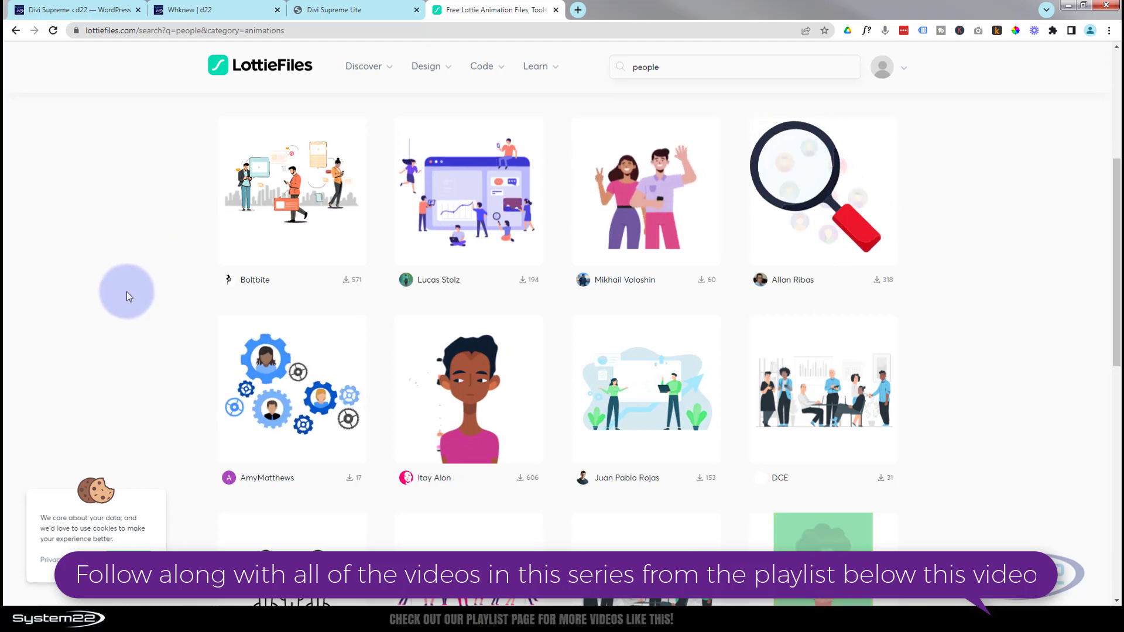
left_click(297, 406)
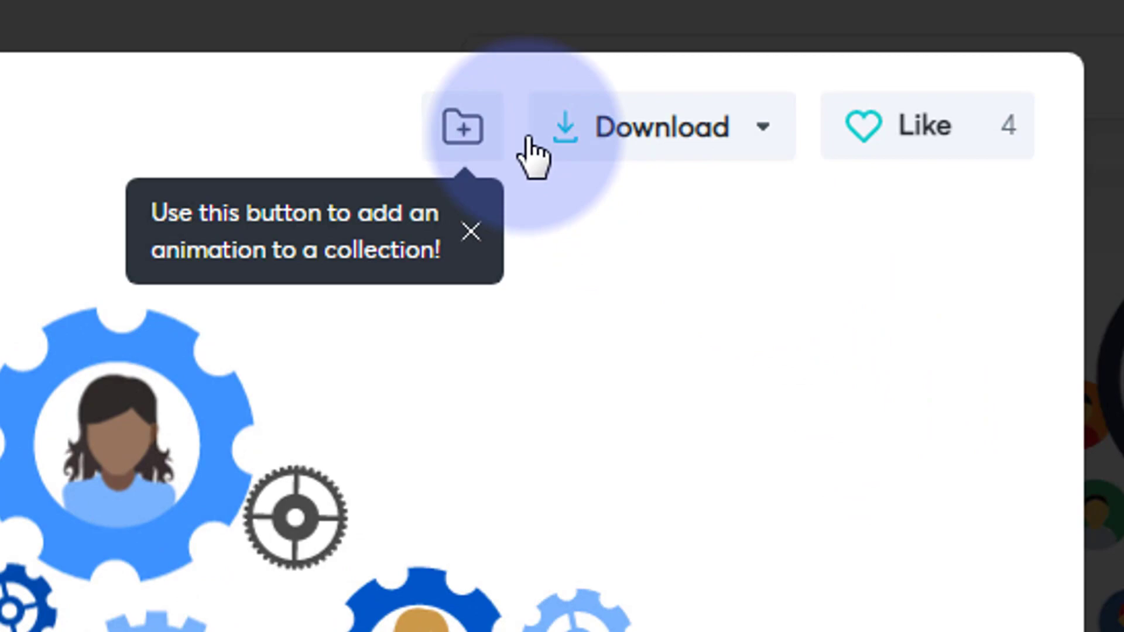
left_click(658, 138)
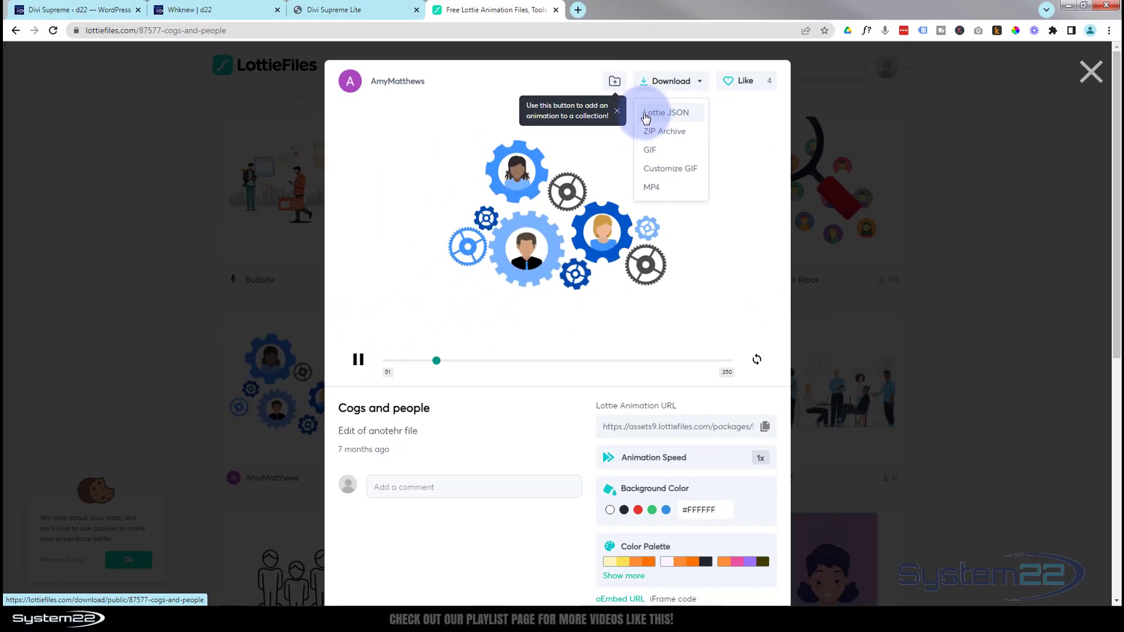
left_click(677, 117)
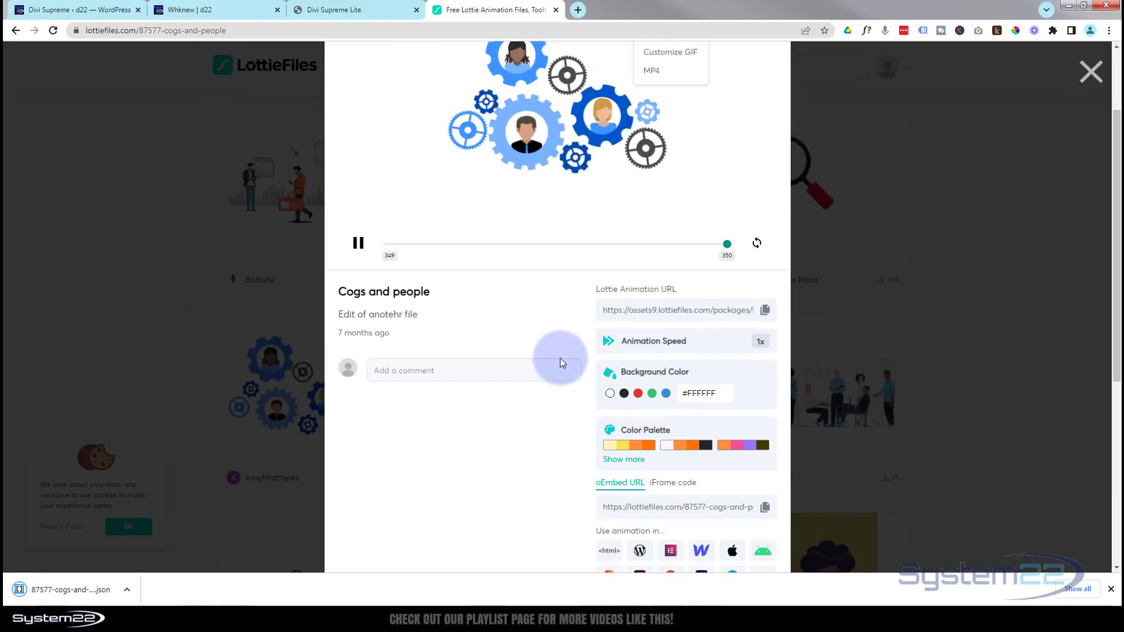
scroll(560, 358, "down", 5)
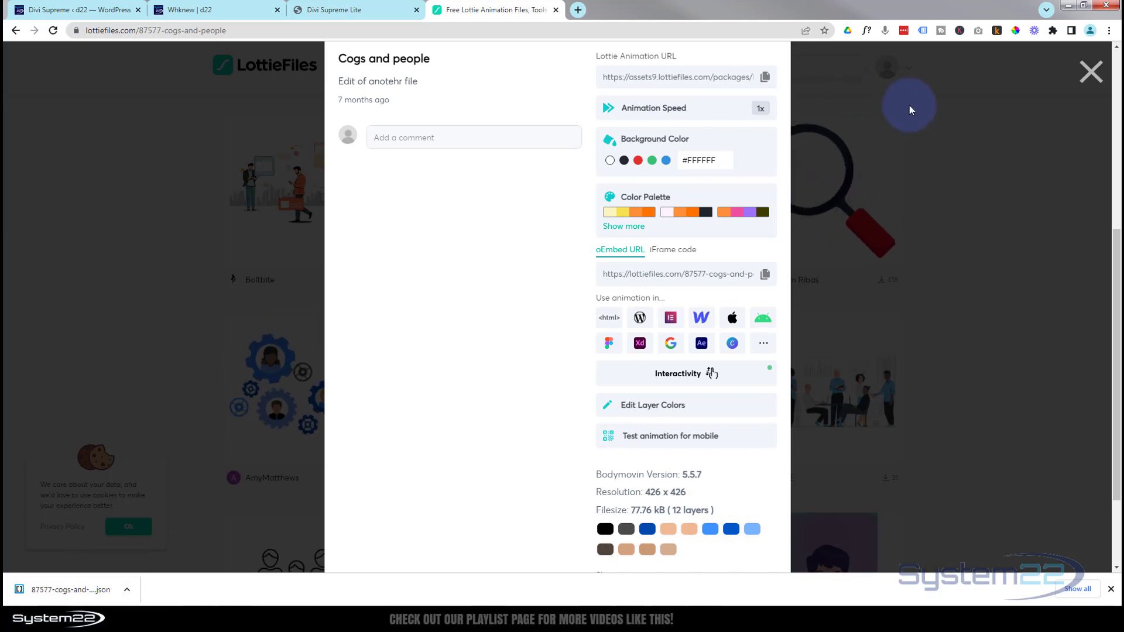
left_click(1090, 75)
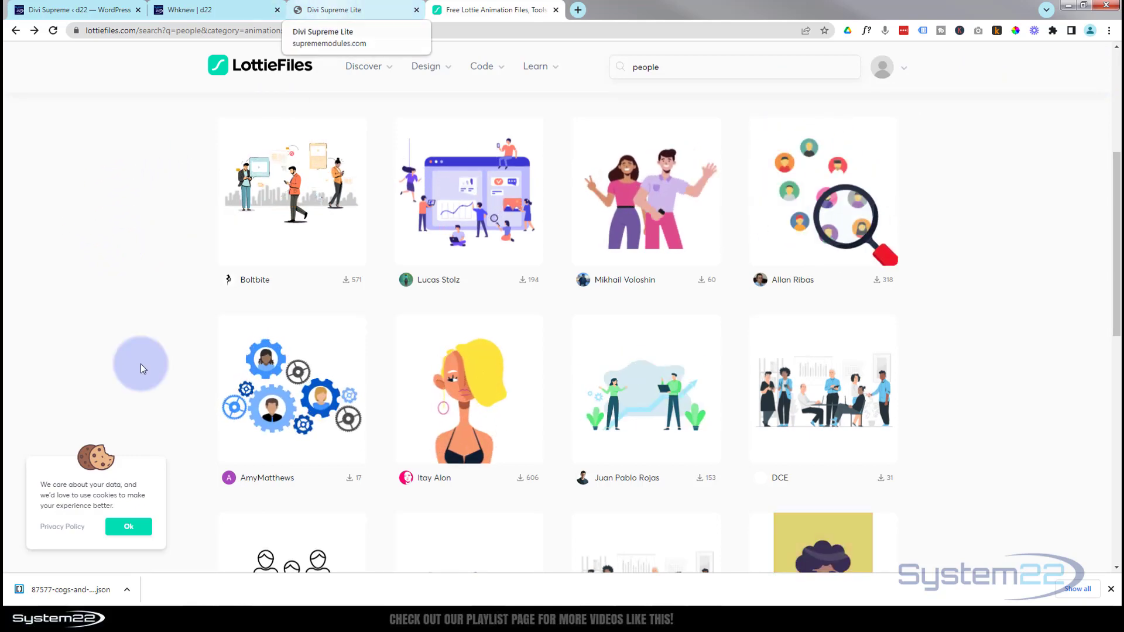
Step: Upload 87577-cogs-and-people.json as the Supreme Lottie module's JSON file
left_click(188, 10)
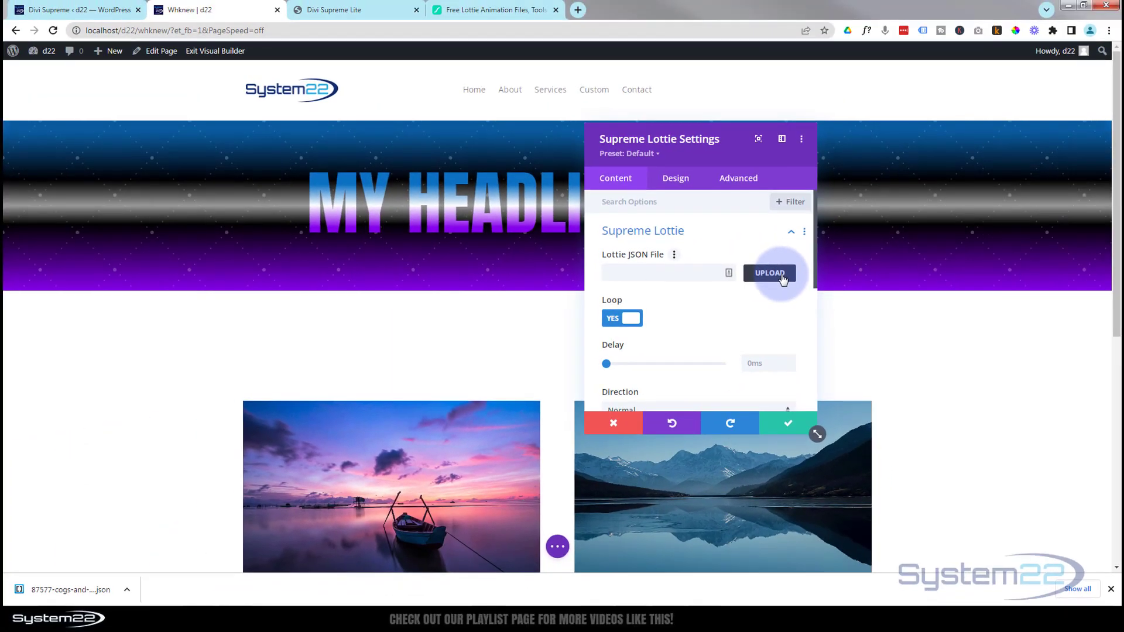
left_click(776, 275)
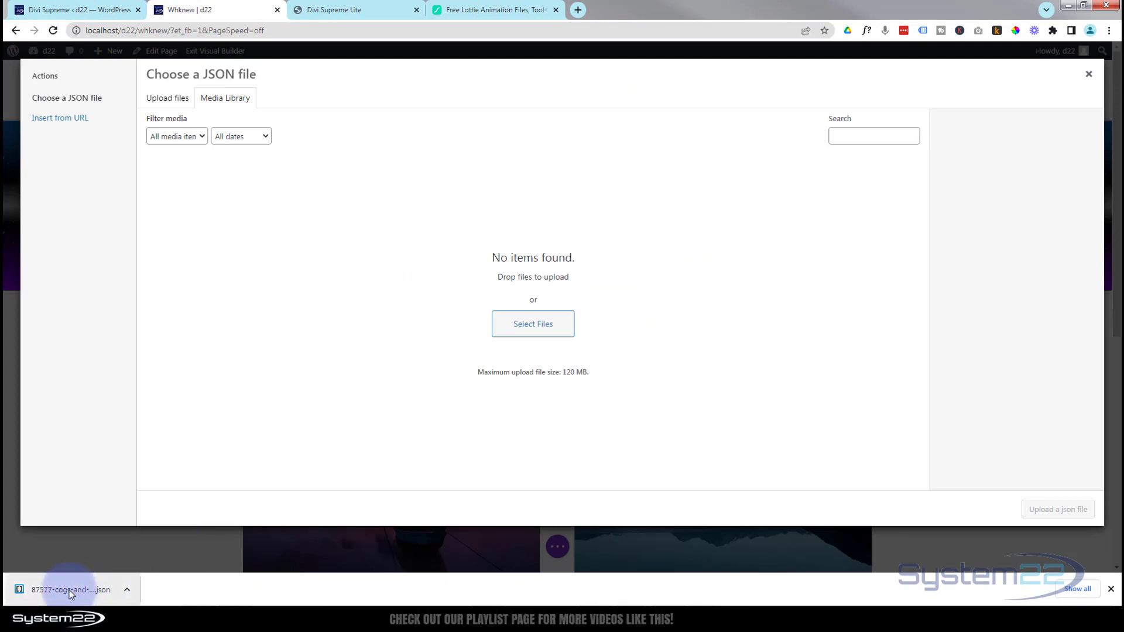
left_click_drag(73, 590, 467, 212)
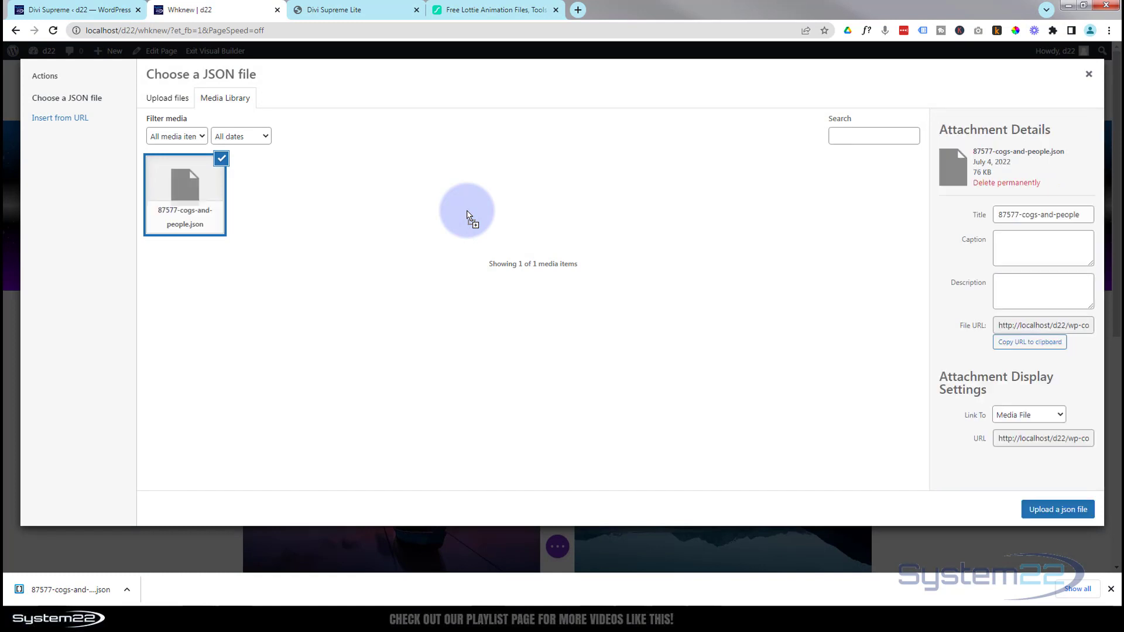
left_click_drag(467, 216, 1053, 513)
left_click(639, 398)
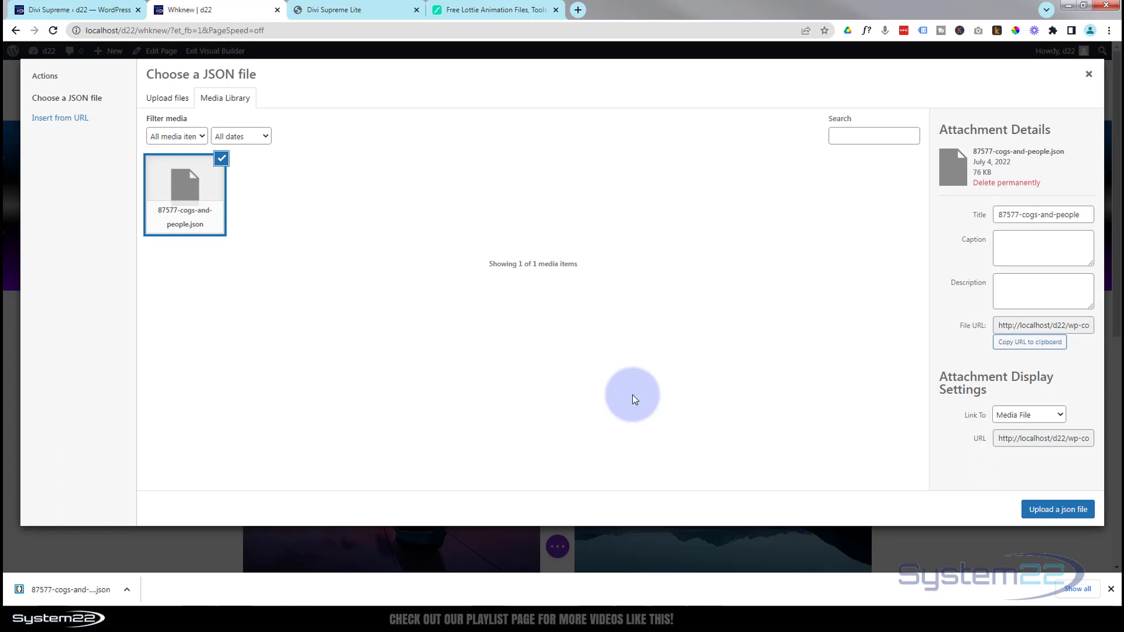
left_click(1036, 509)
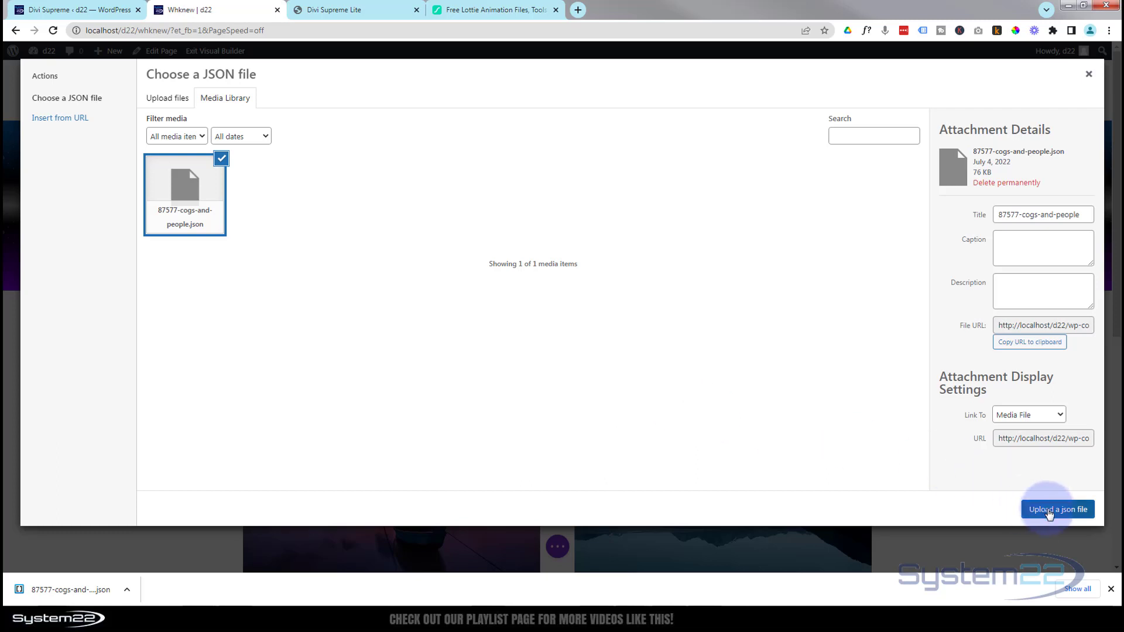
left_click(1049, 512)
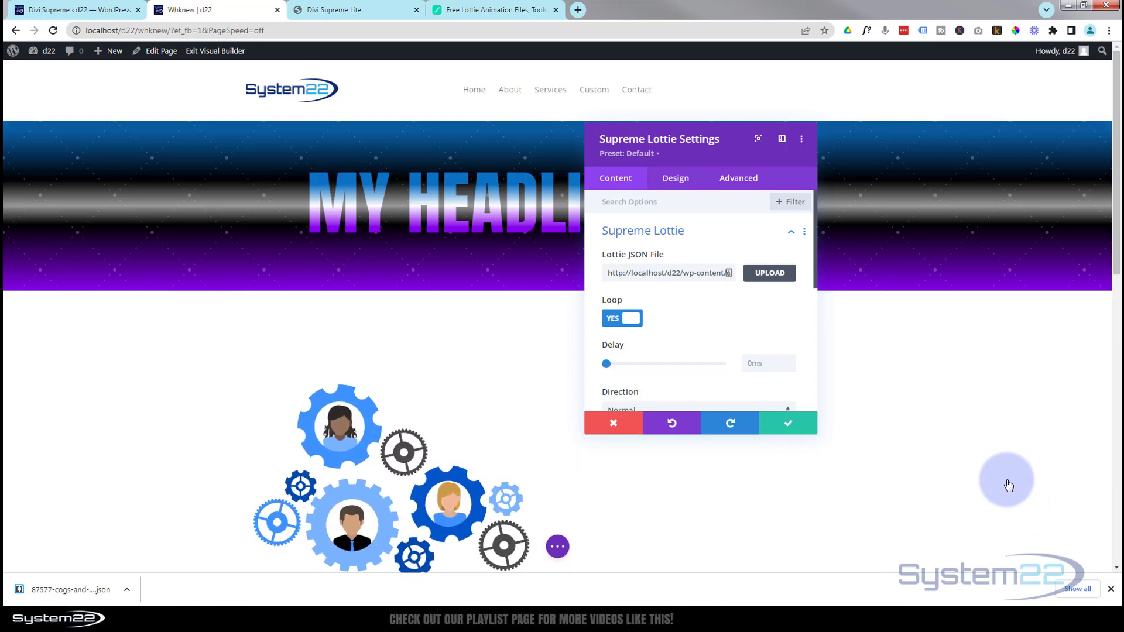
Step: Move the settings panel aside to watch the cogs animation play, then return to LottieFiles
scroll(1007, 483, "down", 2)
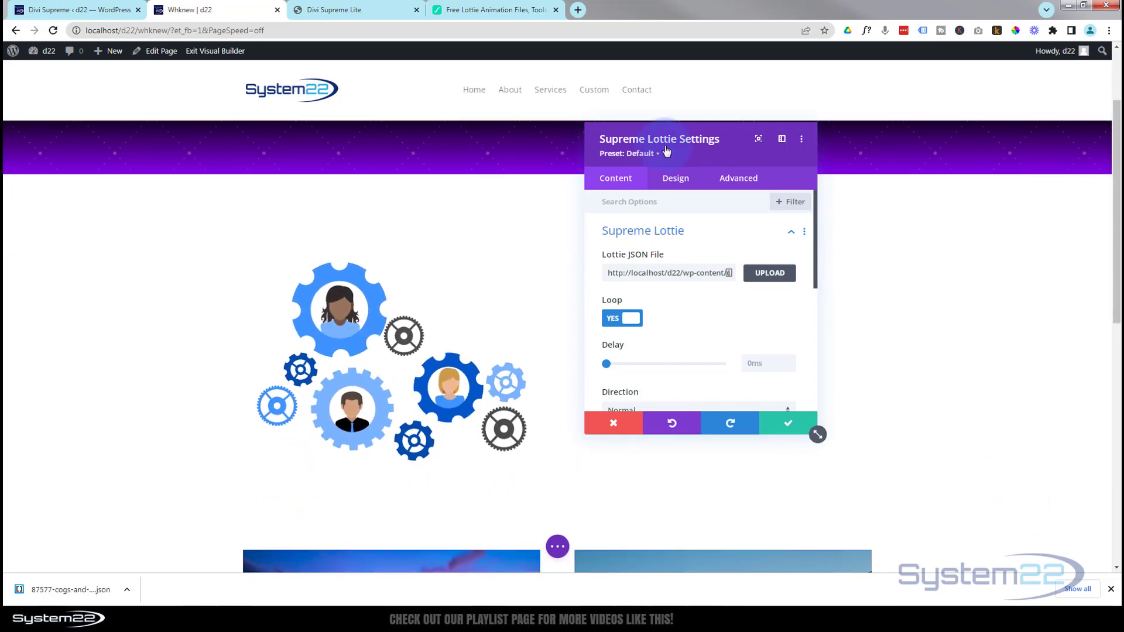
left_click_drag(667, 151, 806, 188)
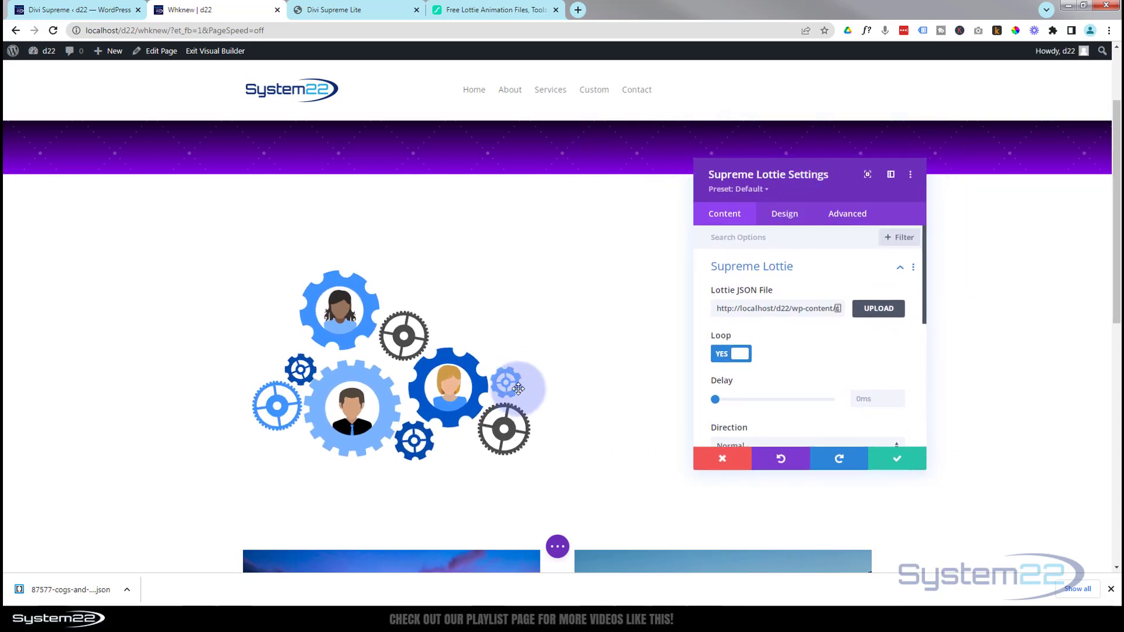
scroll(553, 364, "down", 2)
scroll(557, 367, "up", 2)
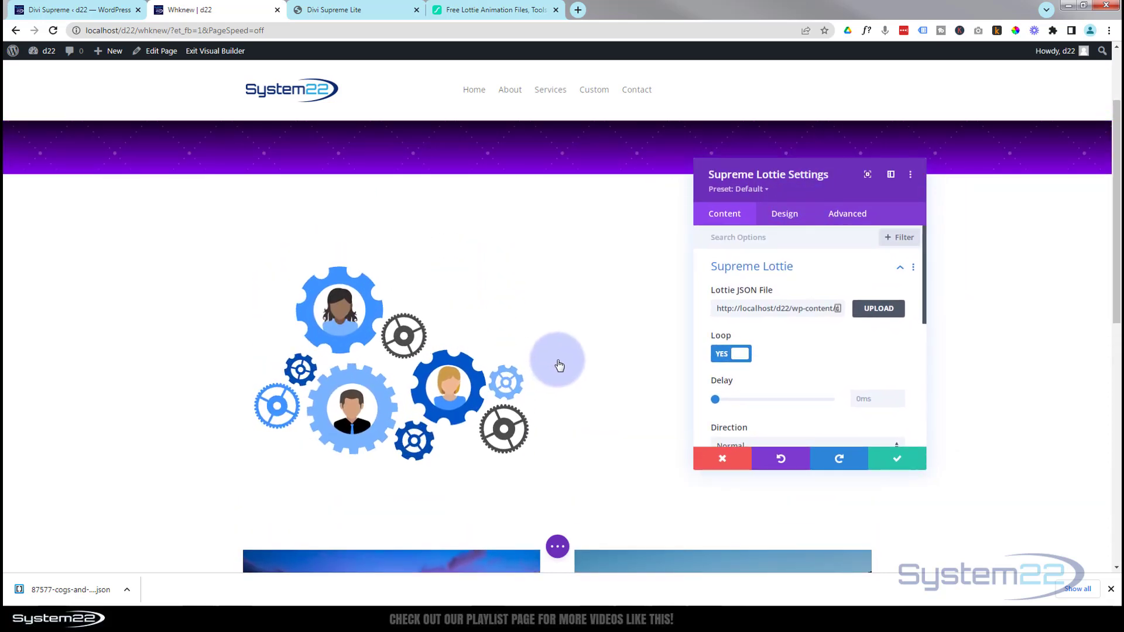
scroll(559, 364, "down", 1)
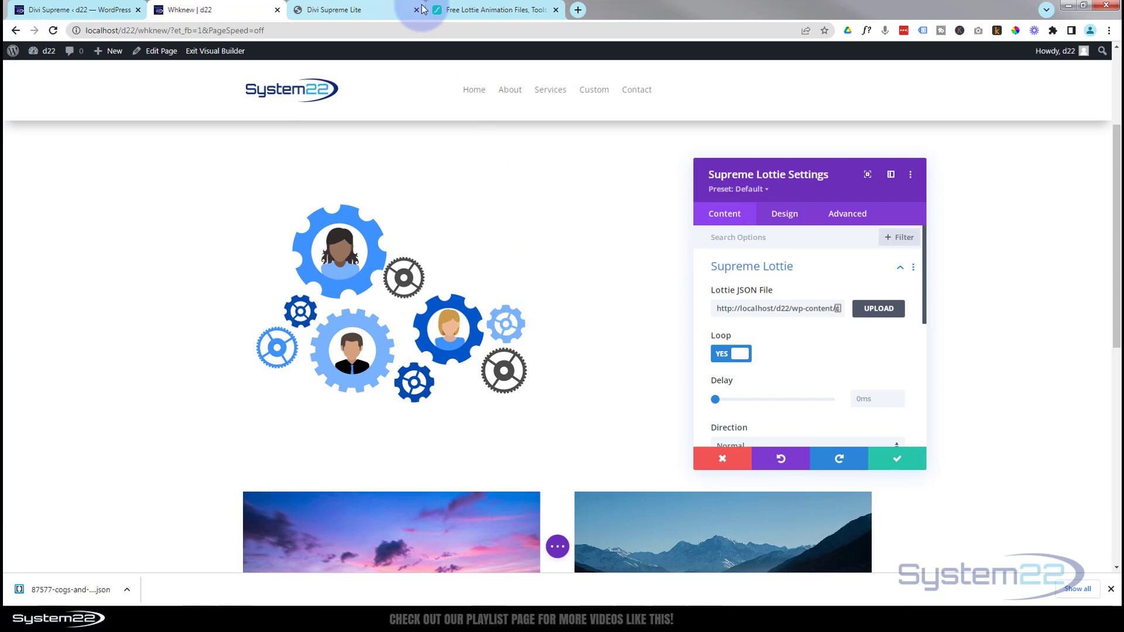
left_click(485, 9)
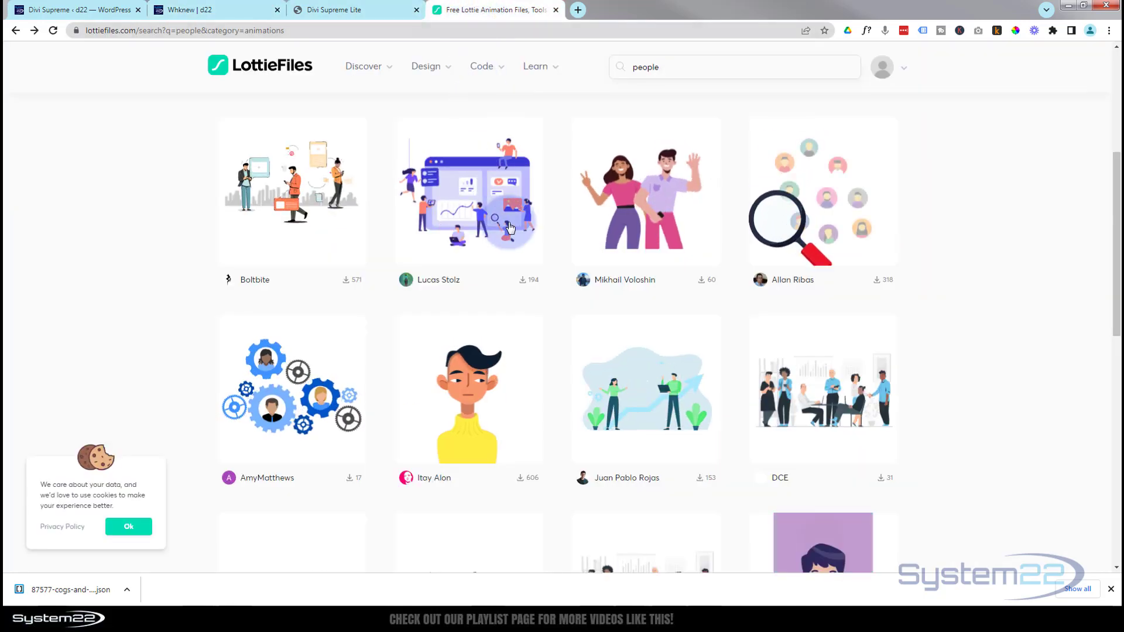
Step: Review the Cogs and people animation preview, then return to the Whknew Divi editor
left_click(271, 404)
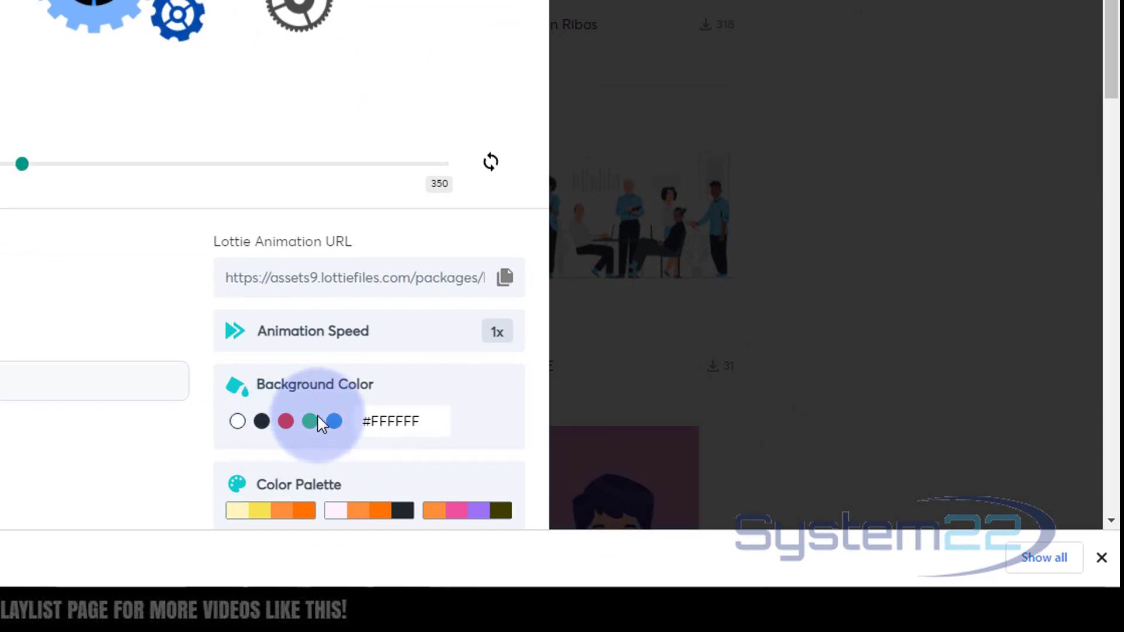
scroll(317, 404, "down", 3)
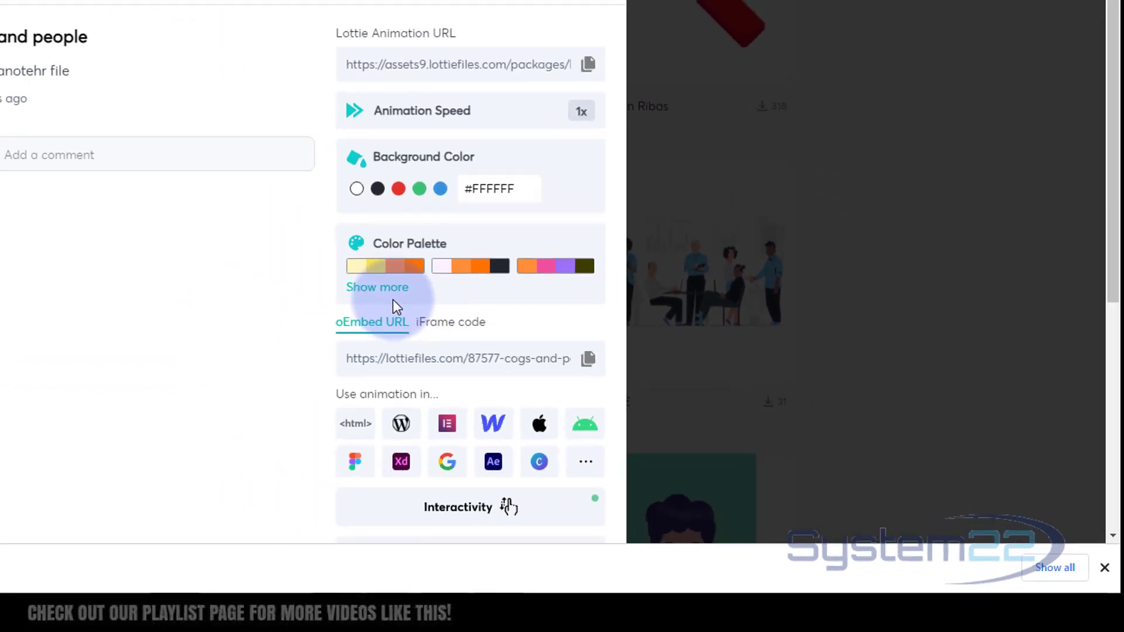
scroll(392, 299, "up", 5)
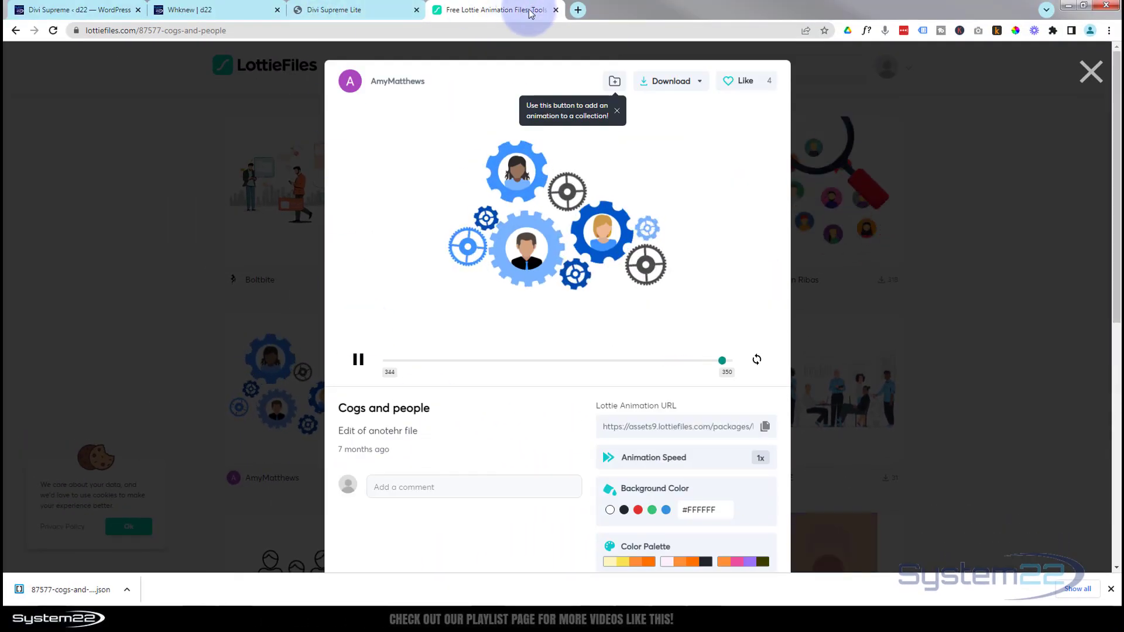
left_click(215, 12)
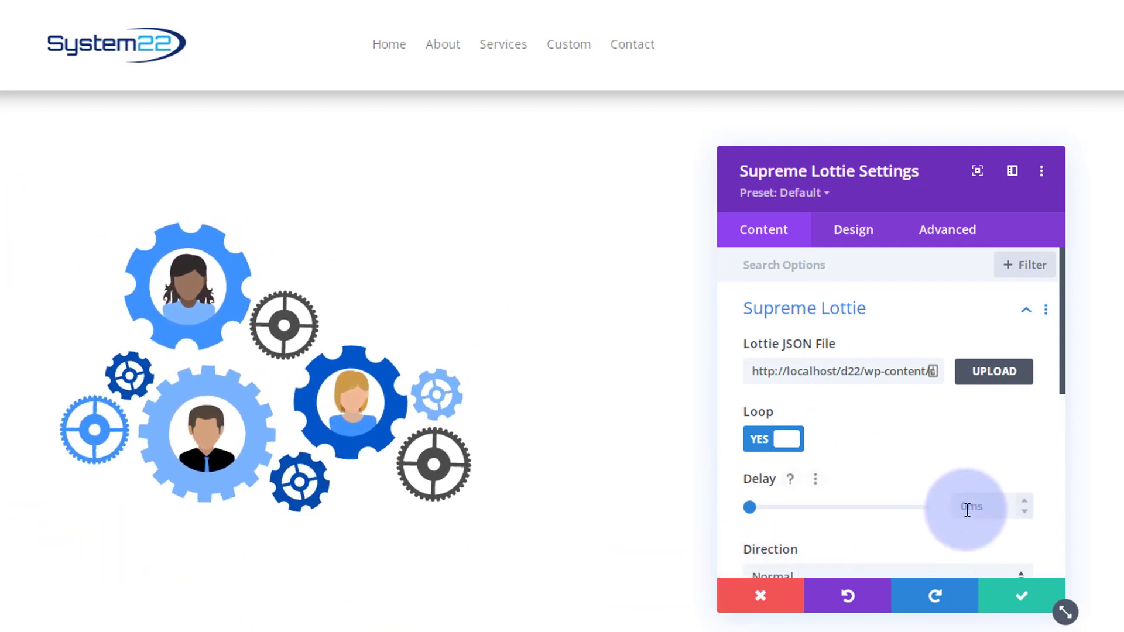
Step: Try Reverse direction on the Lottie animation, then set it back to Normal
scroll(909, 420, "down", 3)
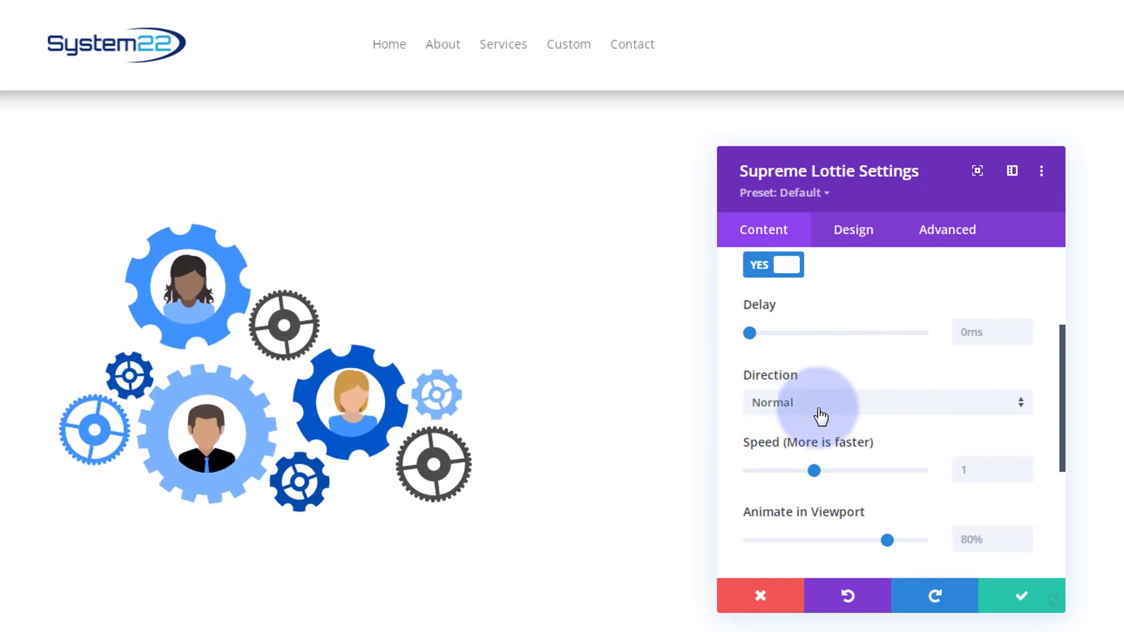
left_click(842, 407)
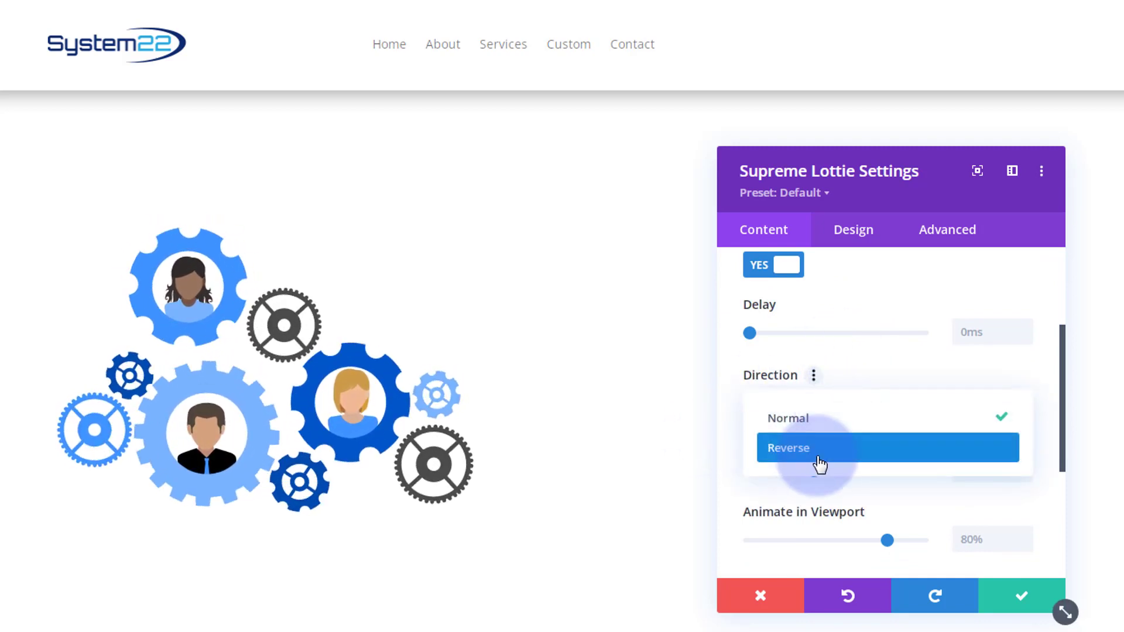
left_click(820, 448)
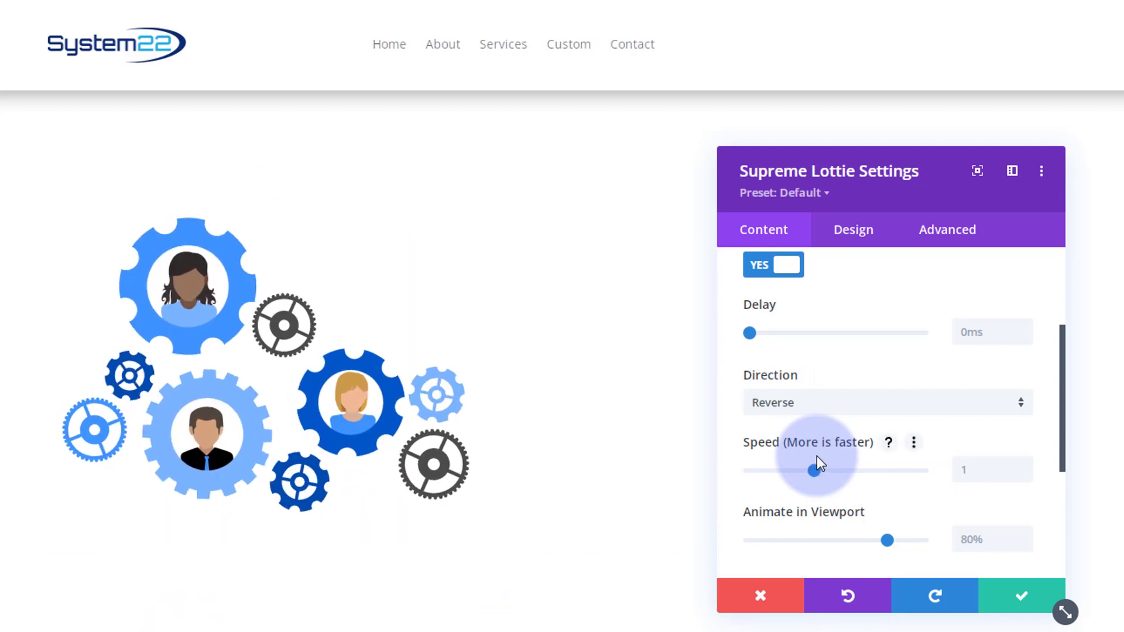
left_click(817, 404)
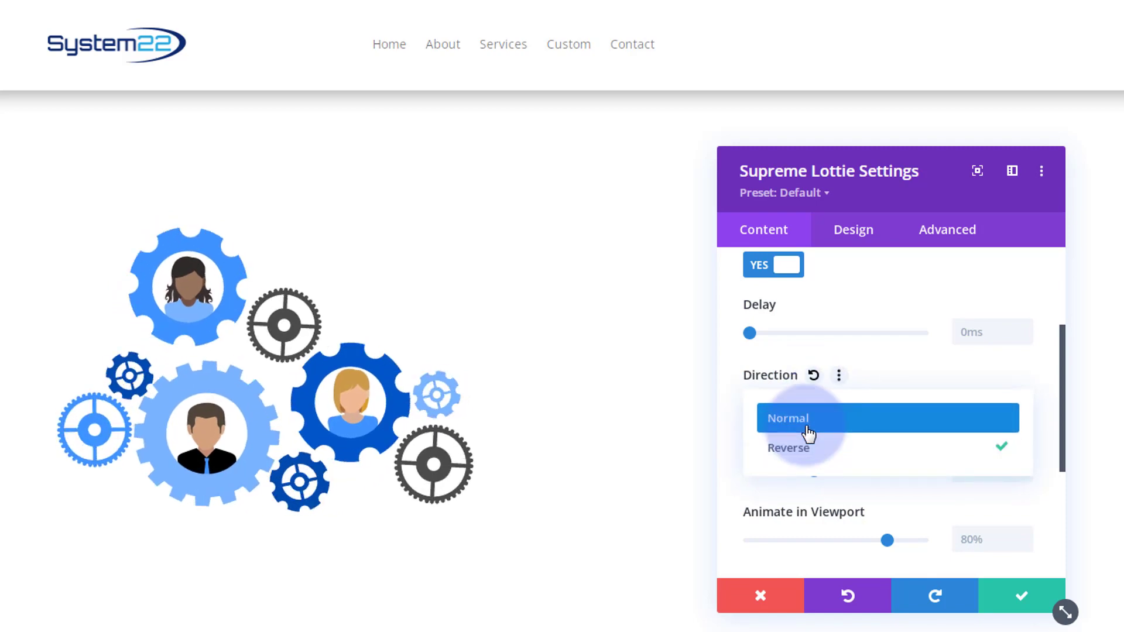
left_click(809, 434)
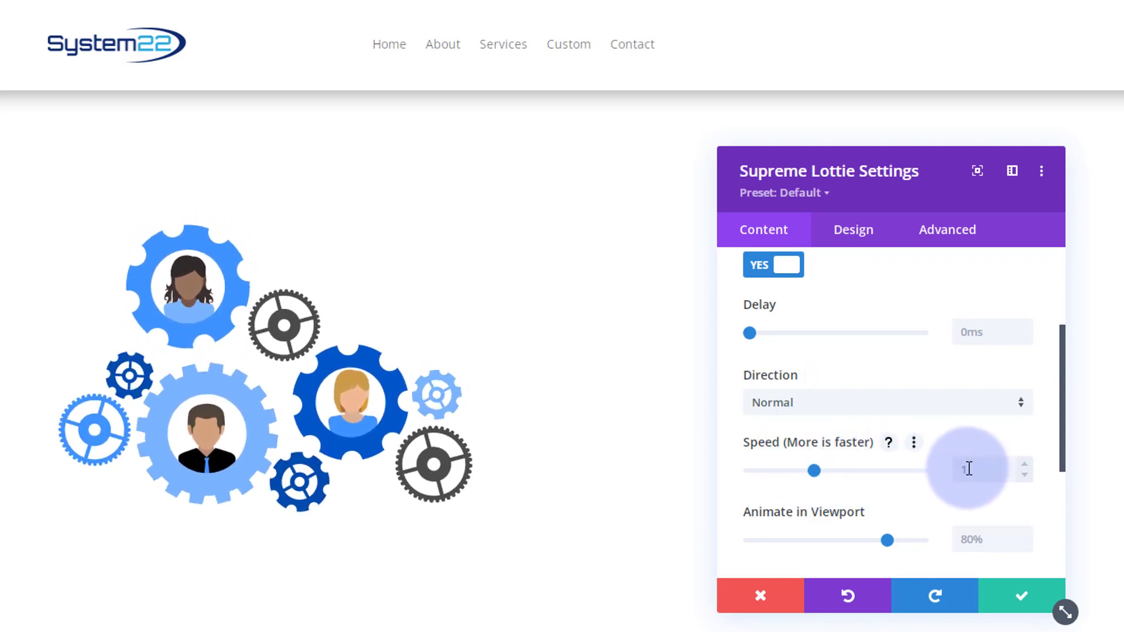
Step: Set the Lottie animation's playback speed to 0.5 with the Speed slider
left_click(814, 471)
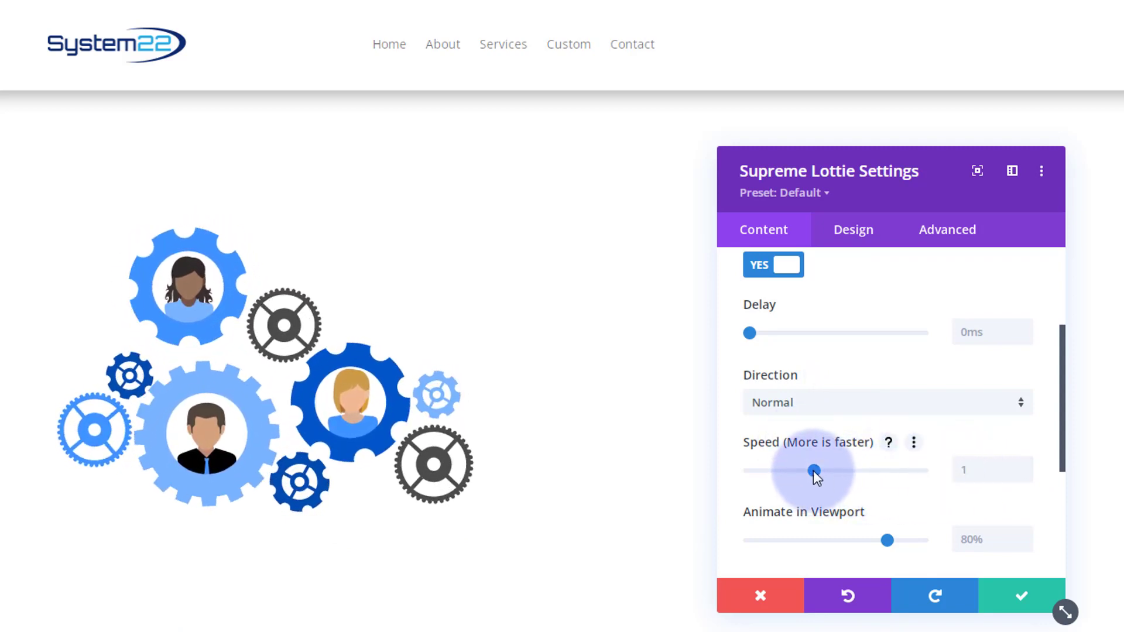
mouse_move(834, 469)
left_mouse_down()
mouse_move(859, 469)
mouse_move(849, 474)
left_mouse_up()
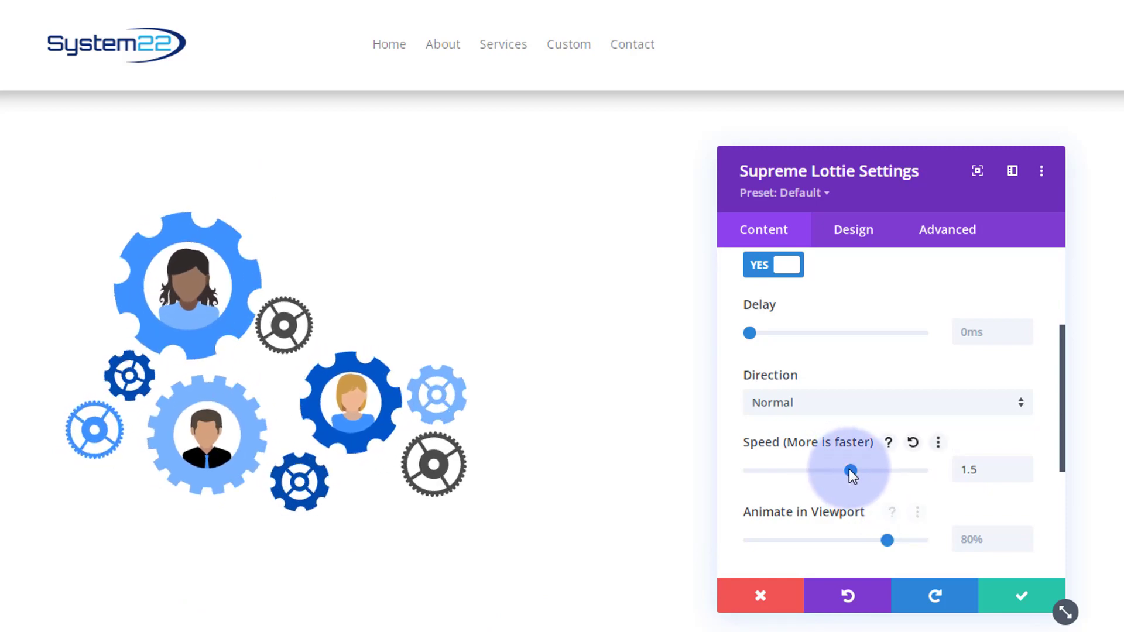
left_click_drag(808, 469, 780, 470)
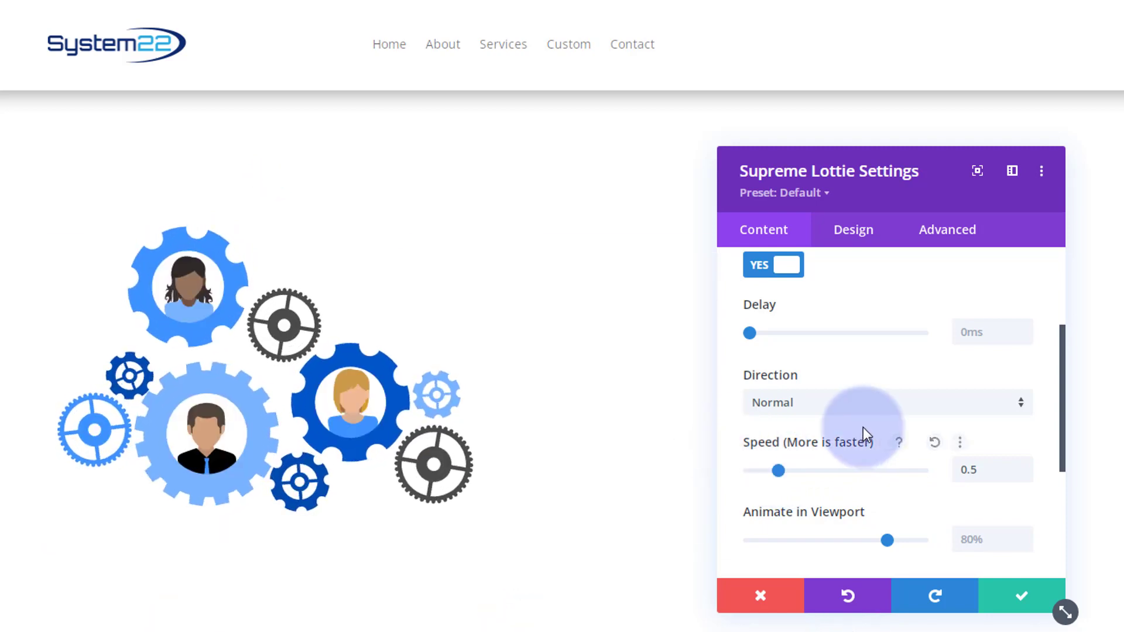
Step: Raise the Lottie module's Animate in Viewport setting from 80% to 100%
scroll(863, 429, "down", 3)
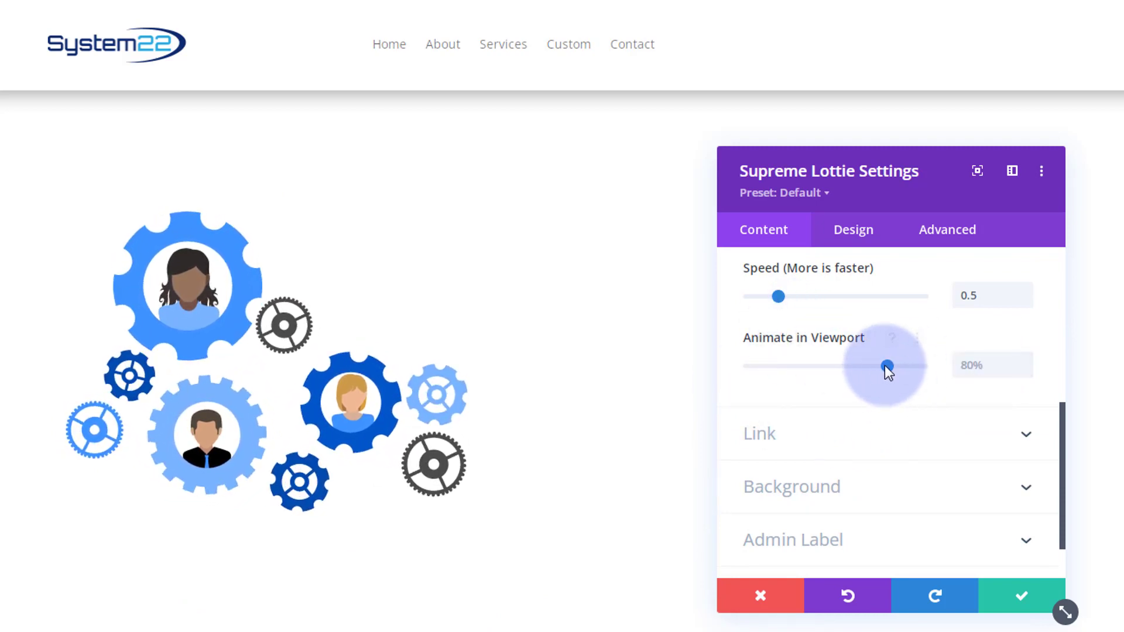
left_click_drag(931, 369, 938, 370)
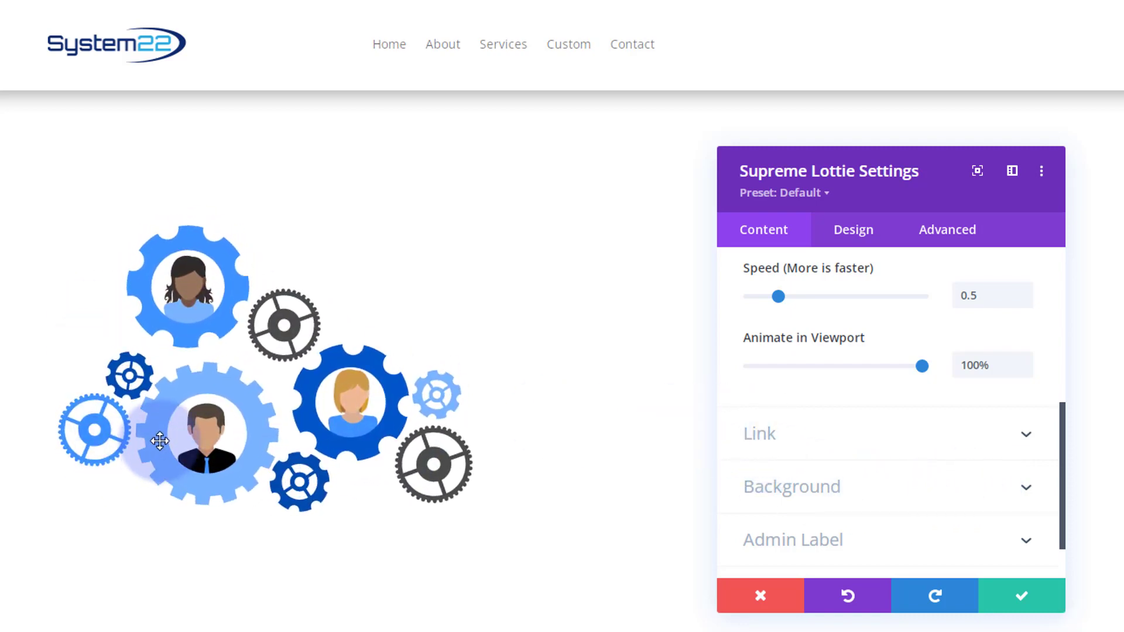
left_click(856, 442)
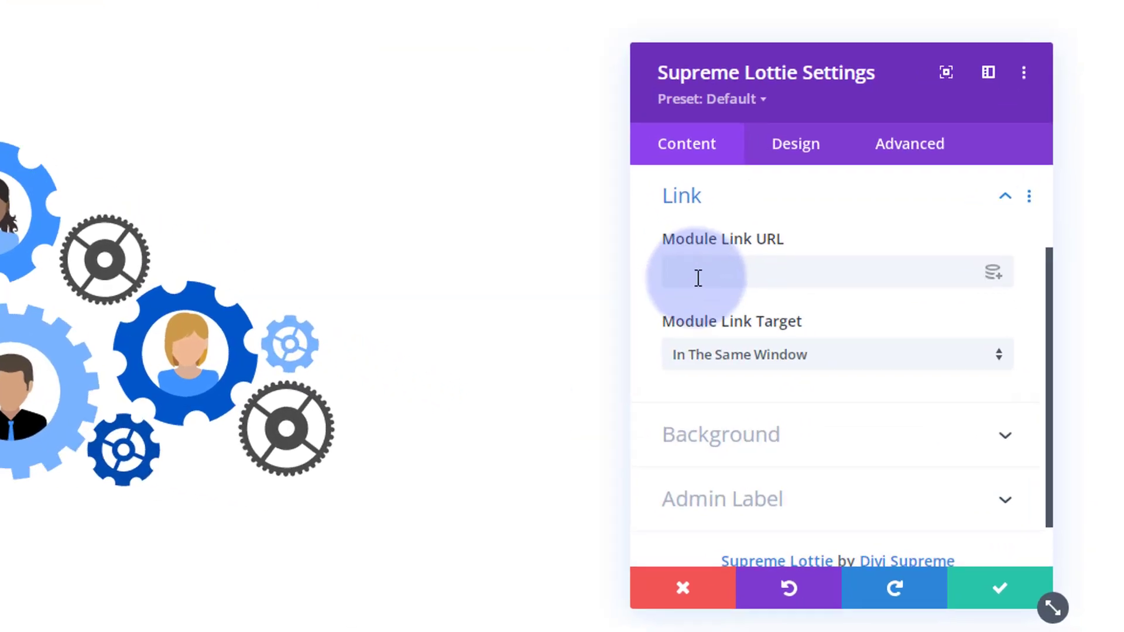
left_click(698, 278)
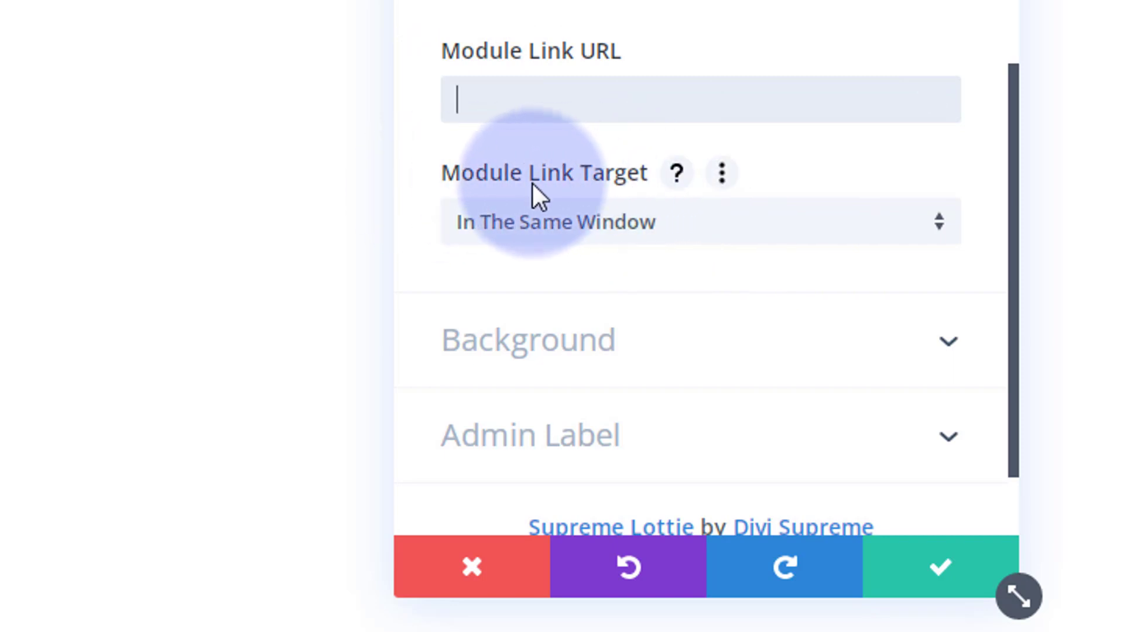
left_click(733, 235)
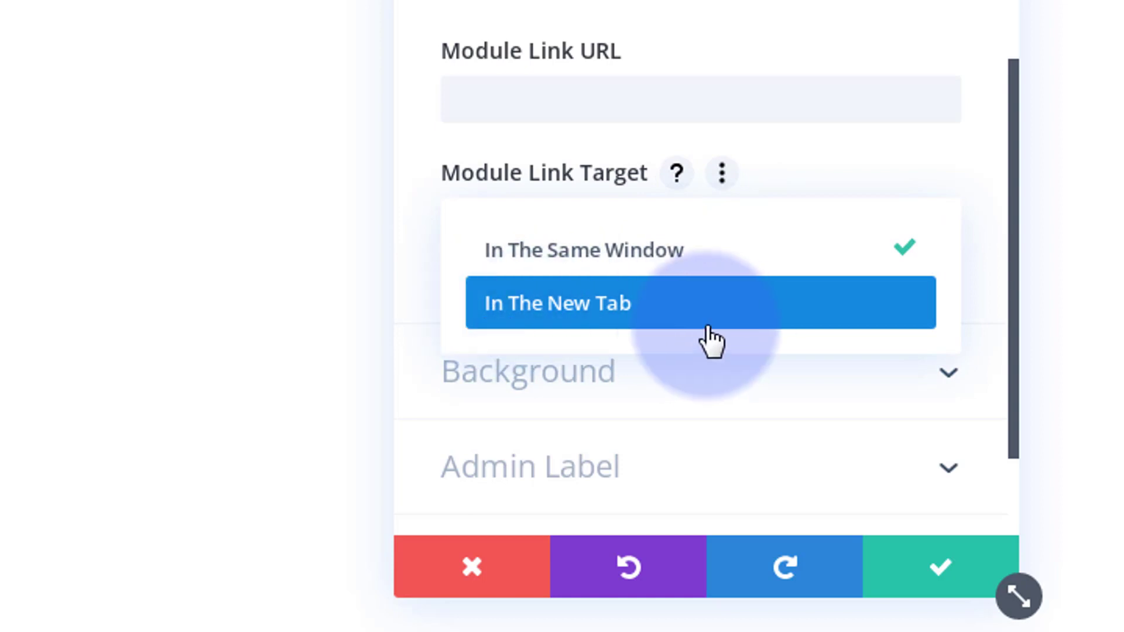
left_click(412, 268)
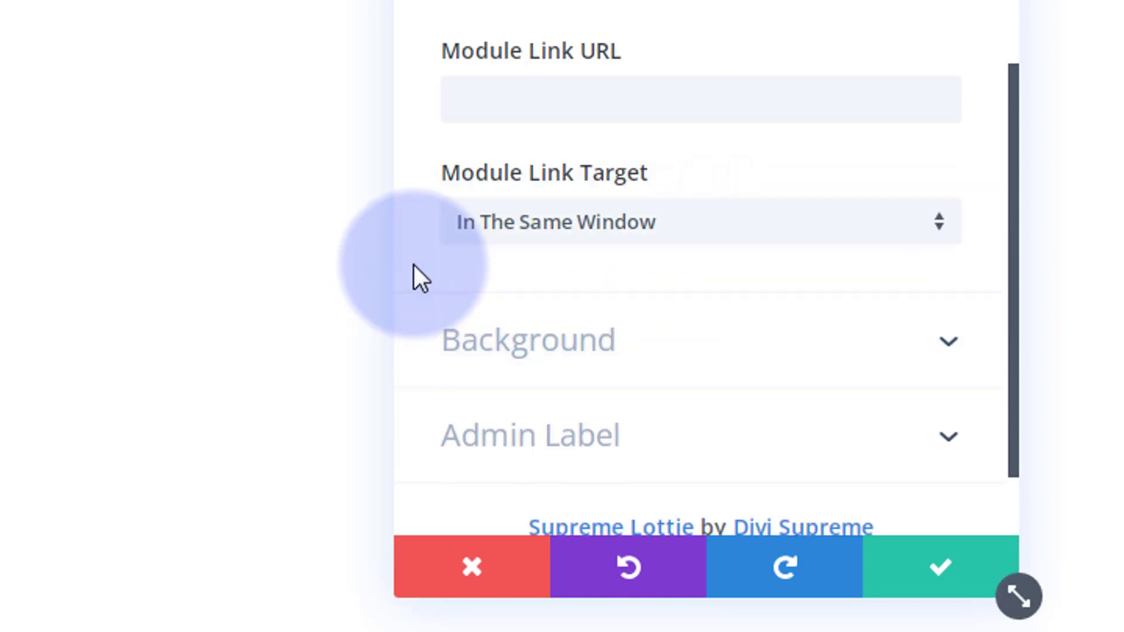
left_click(592, 339)
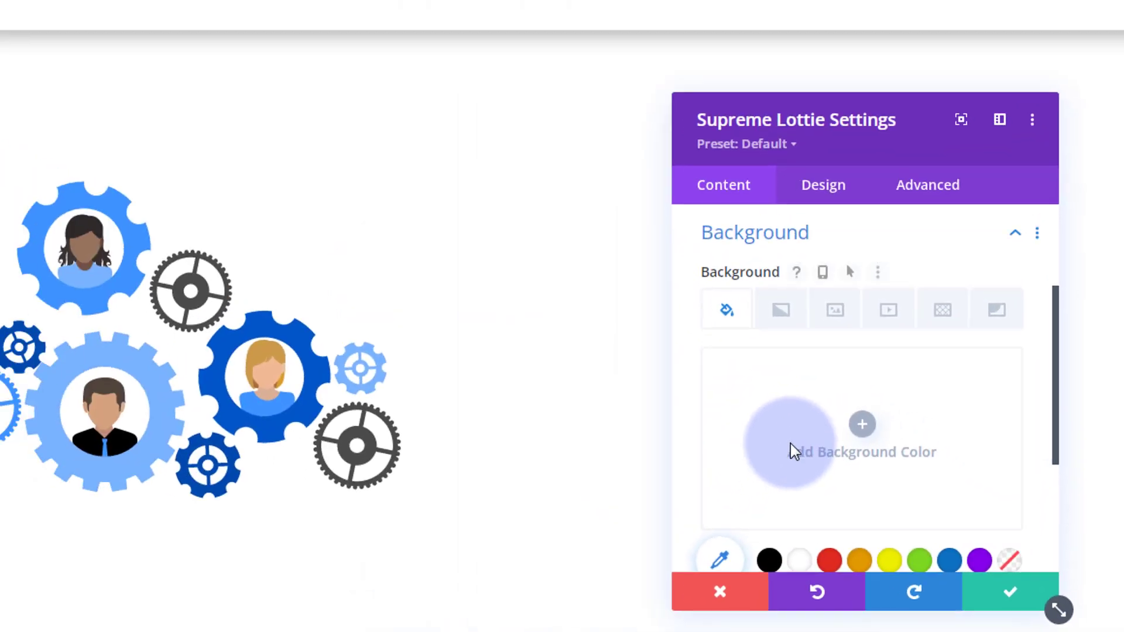
scroll(779, 448, "down", 2)
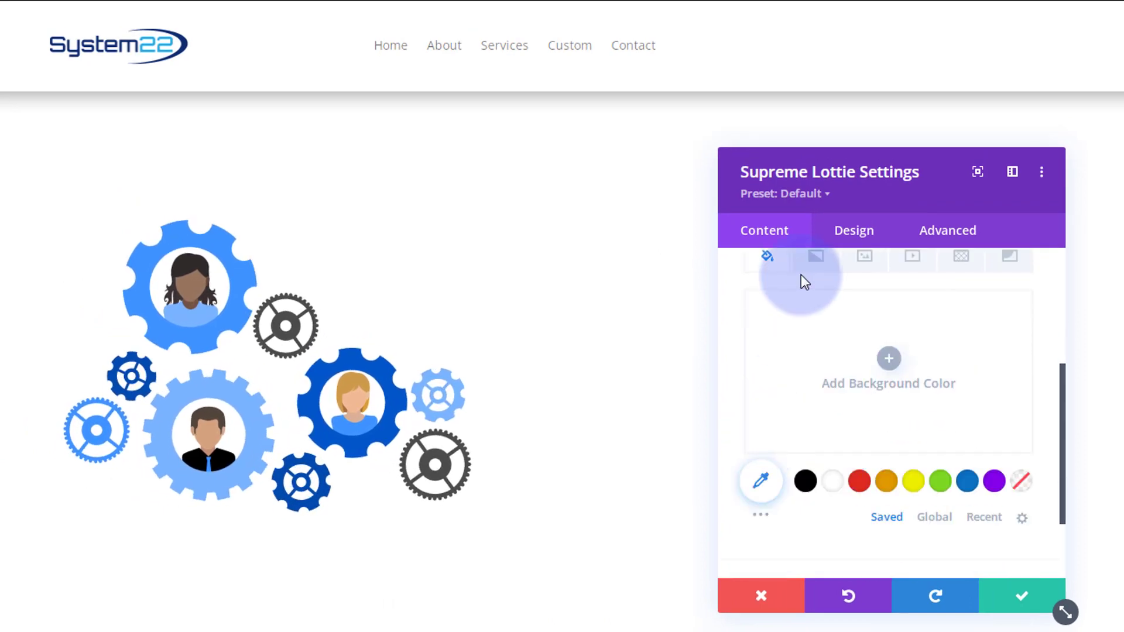
scroll(913, 377, "up", 2)
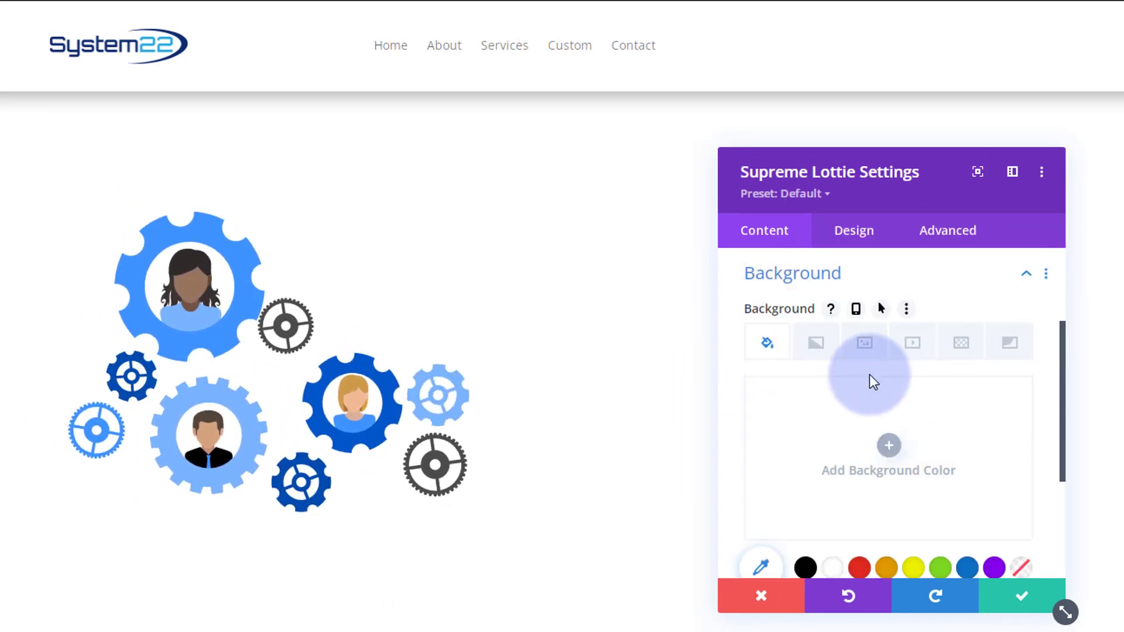
scroll(844, 395, "down", 2)
left_click(994, 481)
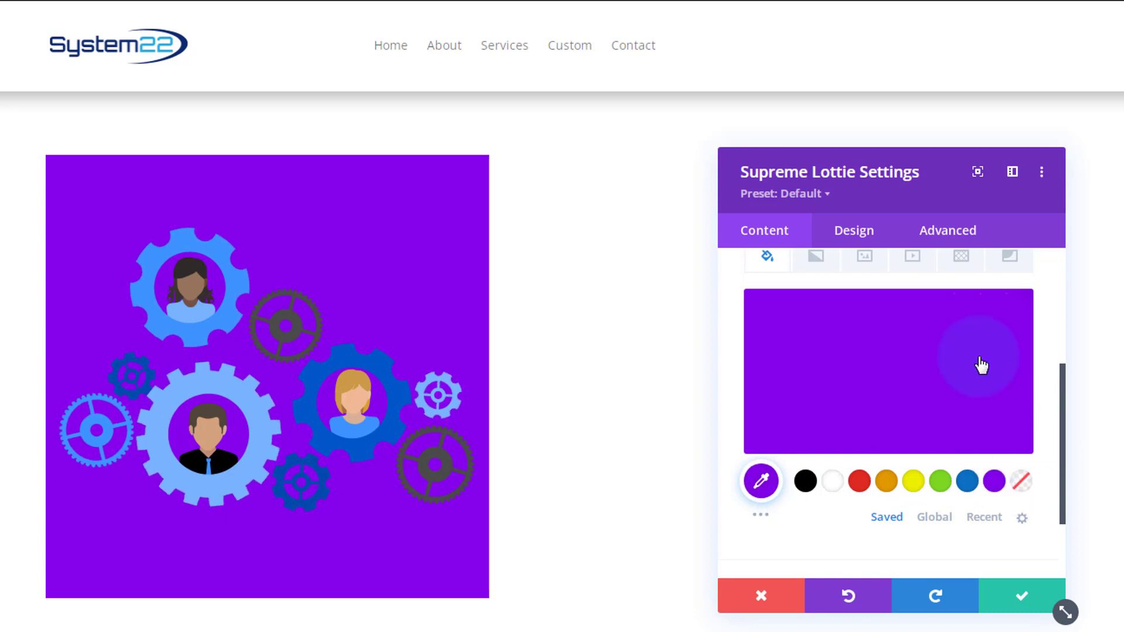
left_click(982, 318)
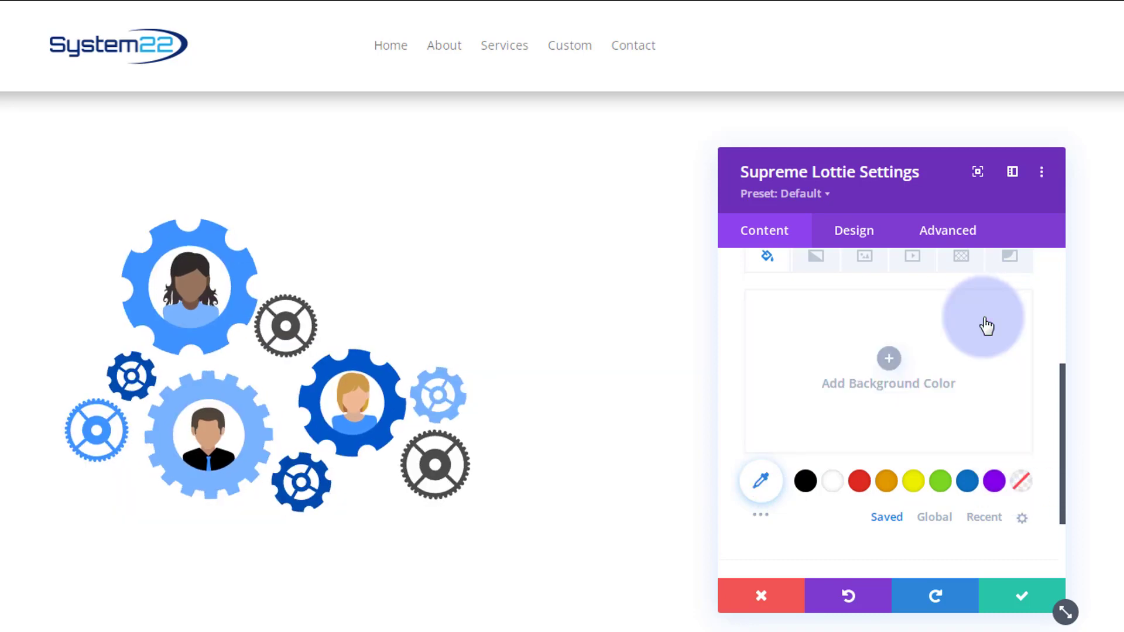
scroll(976, 335, "down", 2)
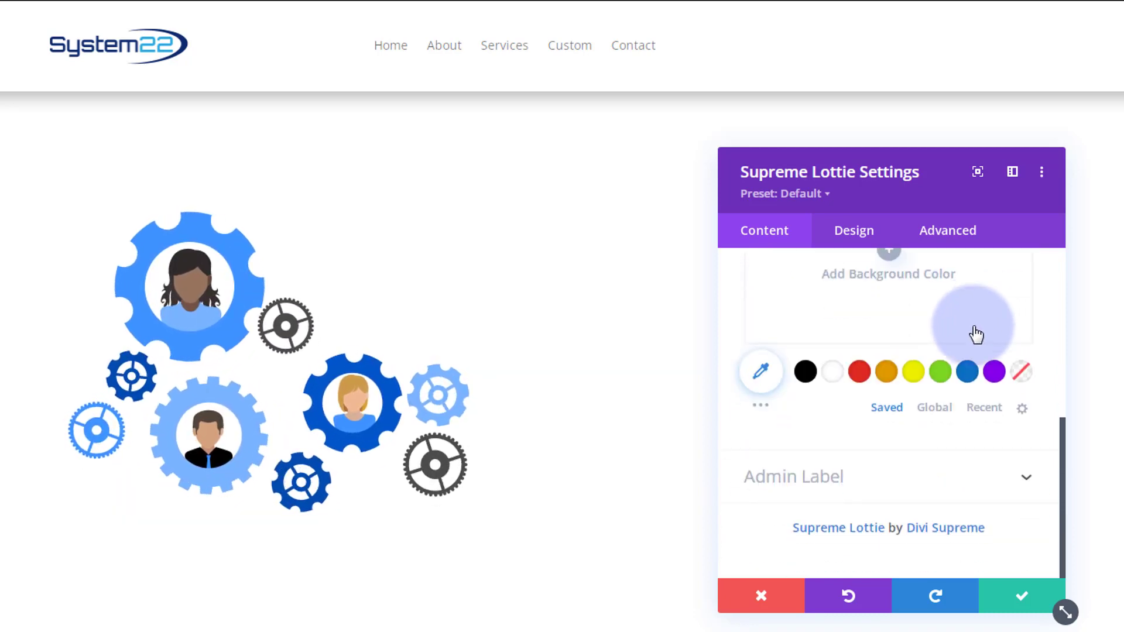
scroll(972, 337, "up", 6)
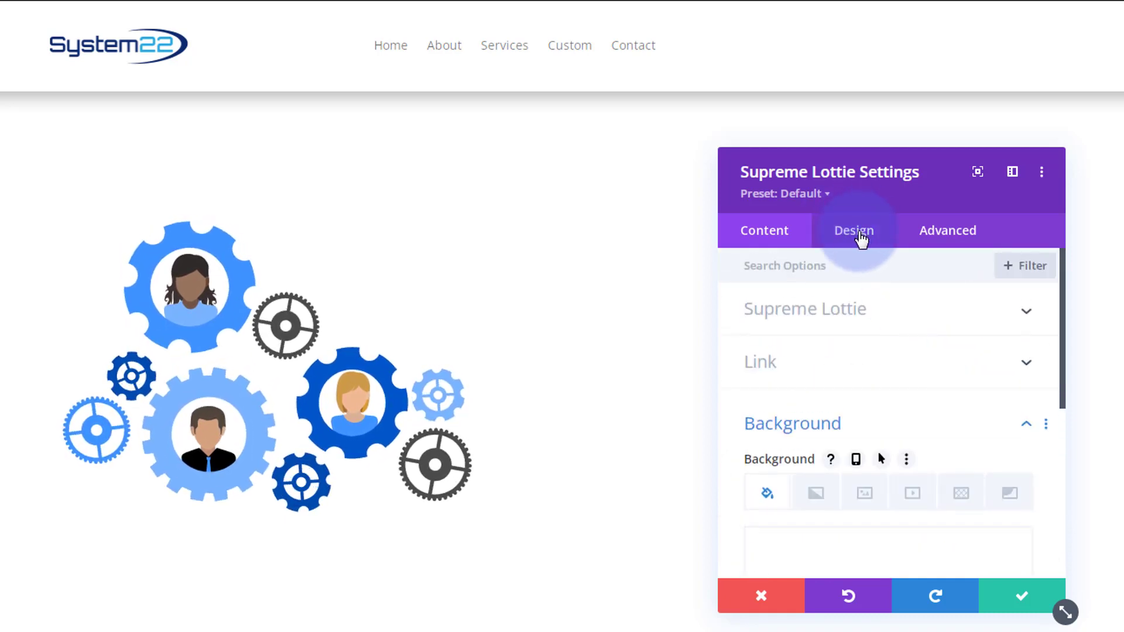
left_click(859, 238)
left_click(909, 312)
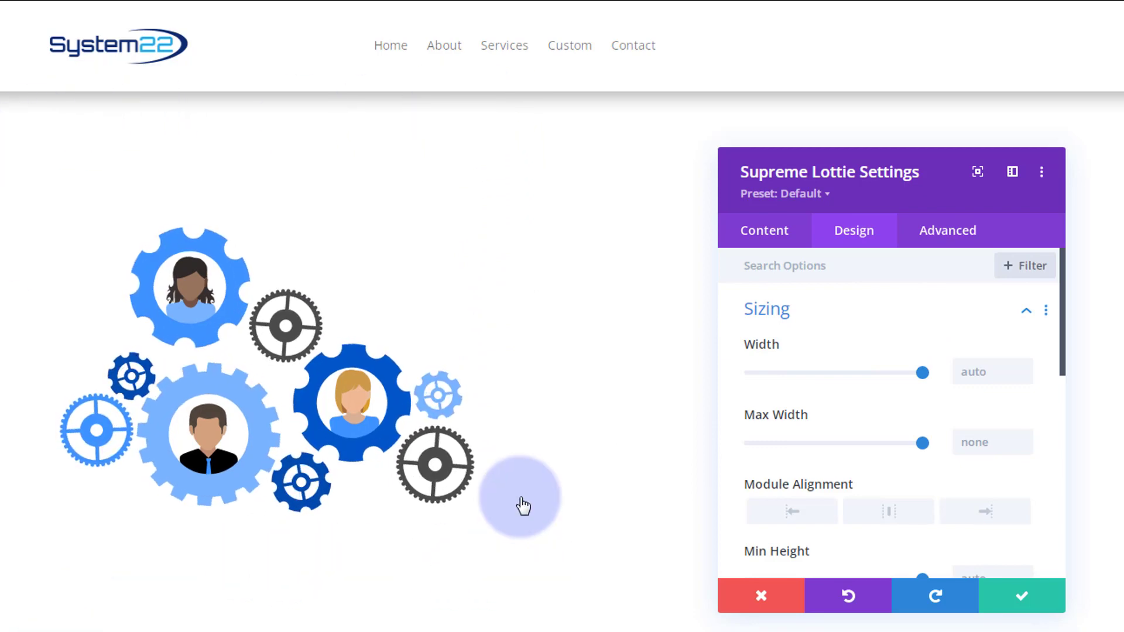
left_click_drag(923, 374, 880, 382)
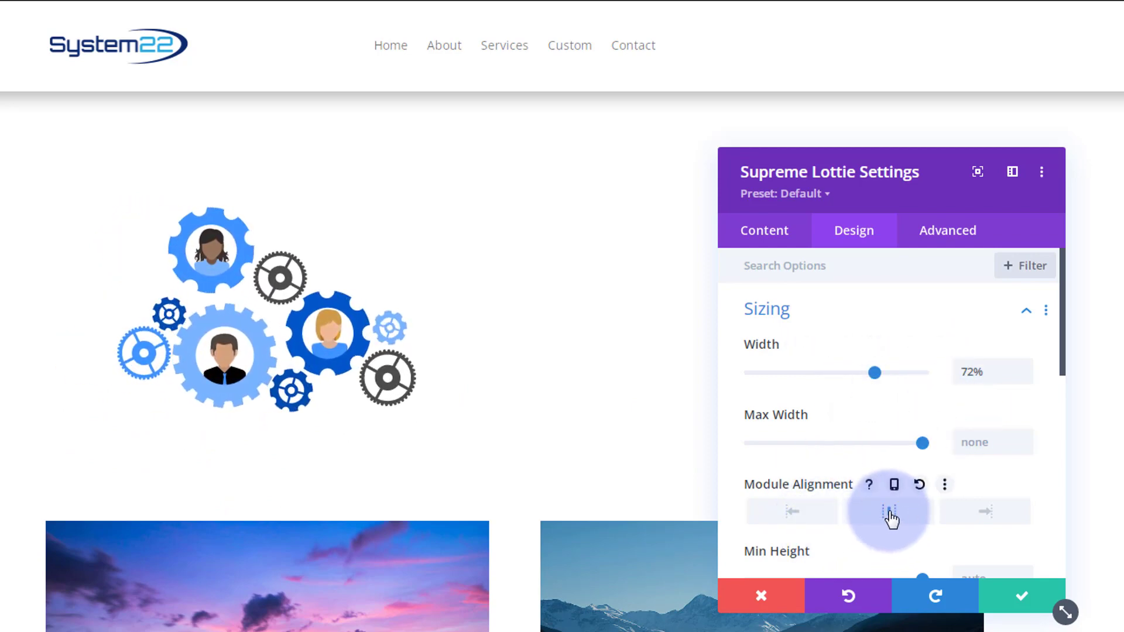
left_click_drag(875, 373, 940, 374)
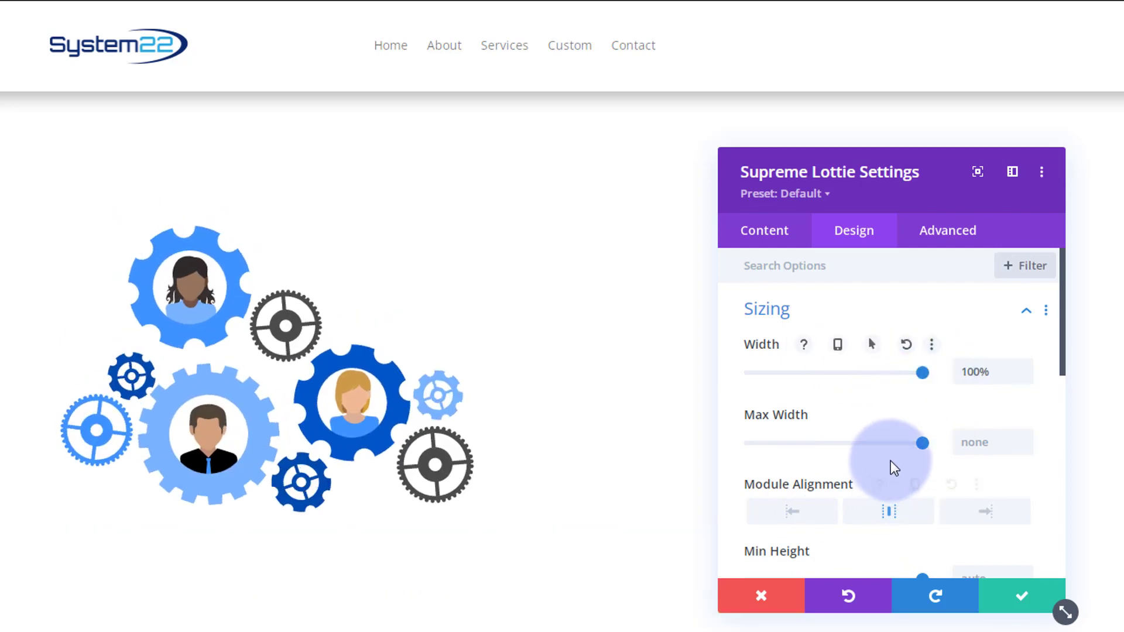
scroll(890, 457, "down", 1)
scroll(886, 450, "down", 3)
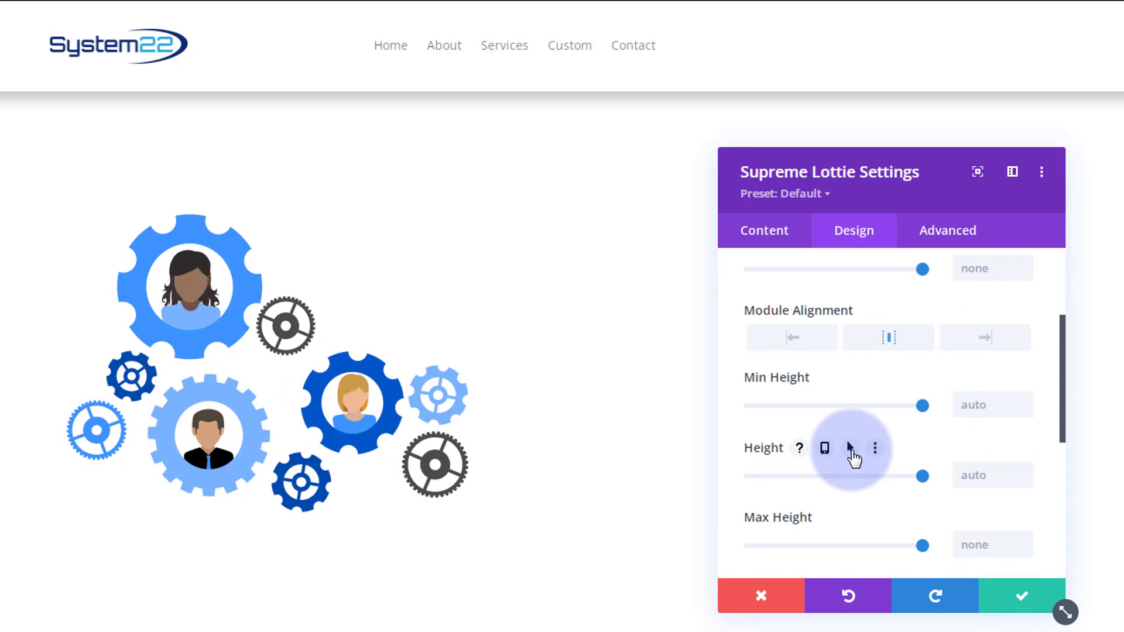
scroll(795, 460, "down", 3)
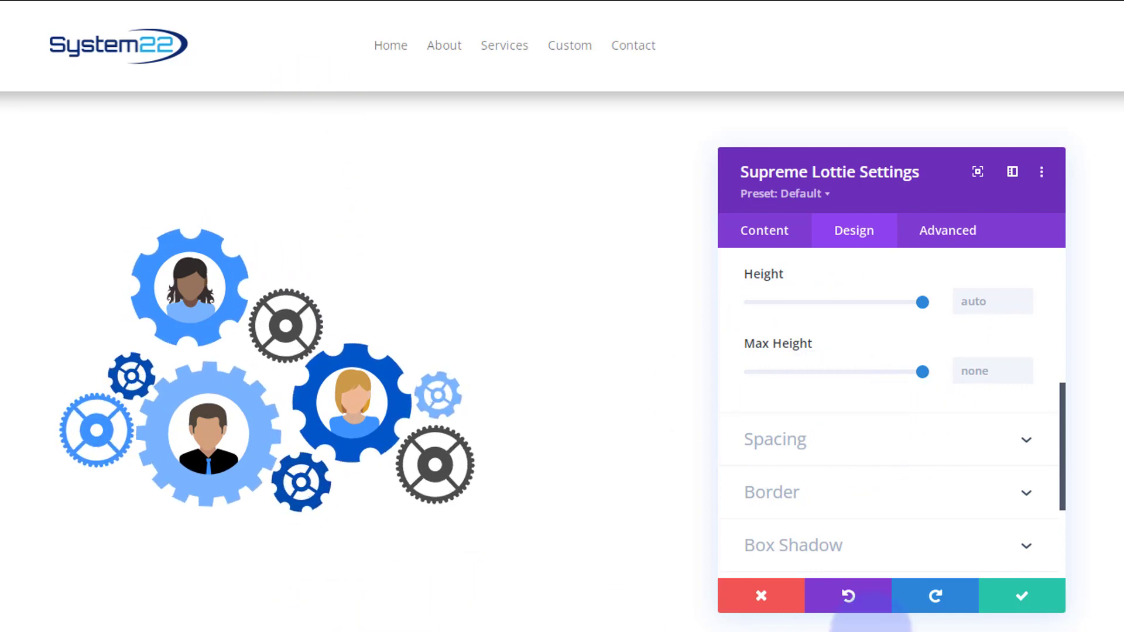
Step: Give the Lottie module a 1px Solid border in blue #0c71c3
left_click(901, 498)
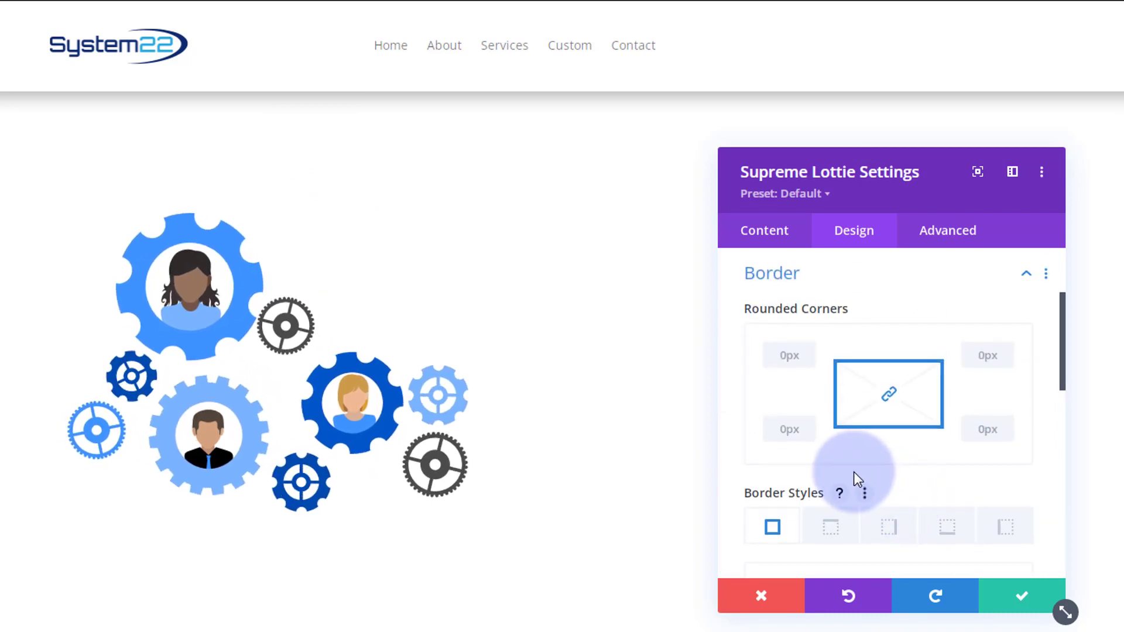
scroll(854, 473, "down", 2)
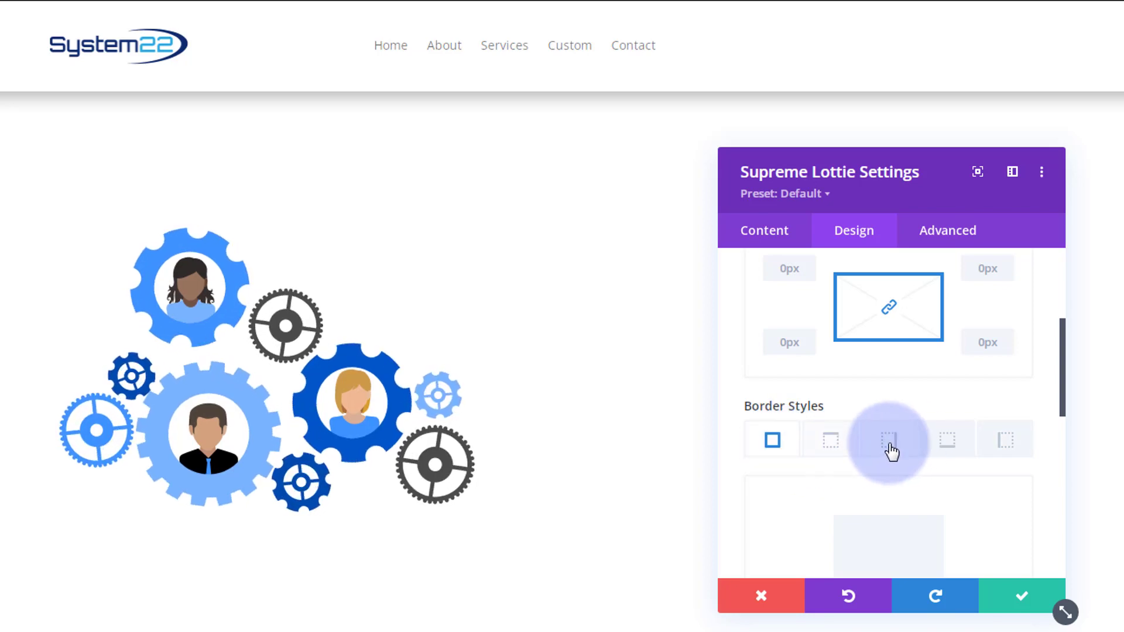
scroll(910, 469, "down", 6)
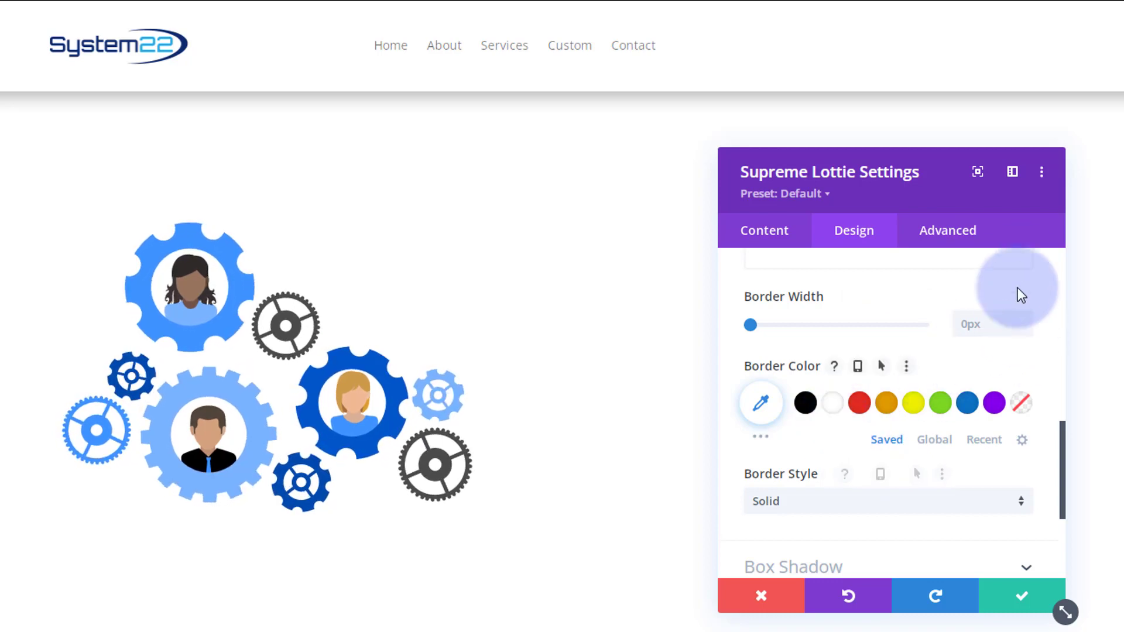
left_click(1025, 319)
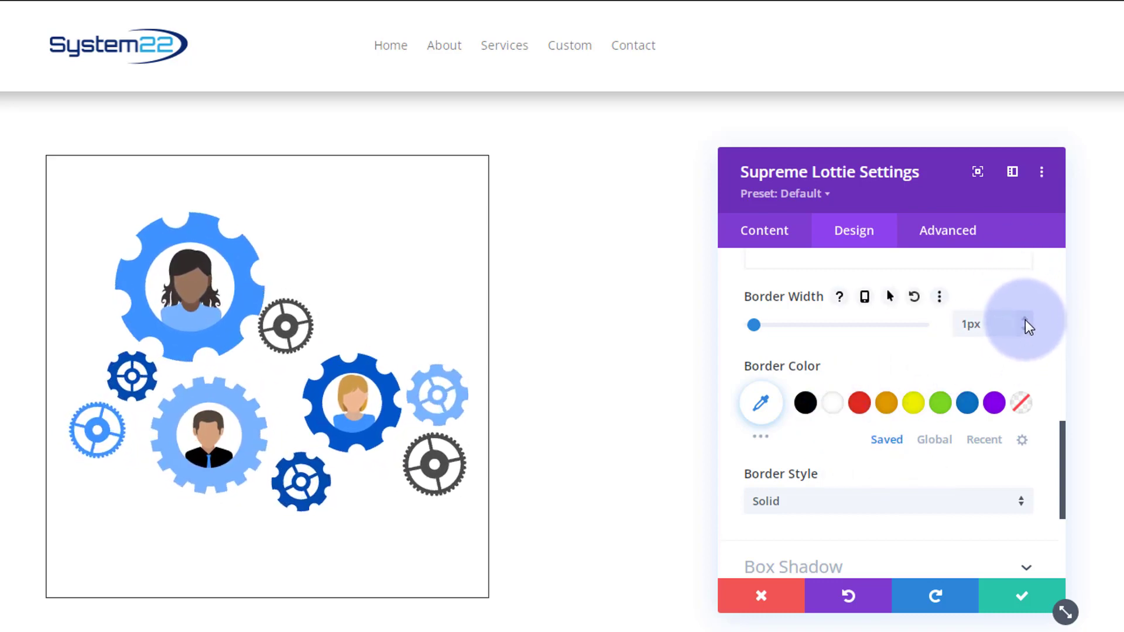
left_click(966, 404)
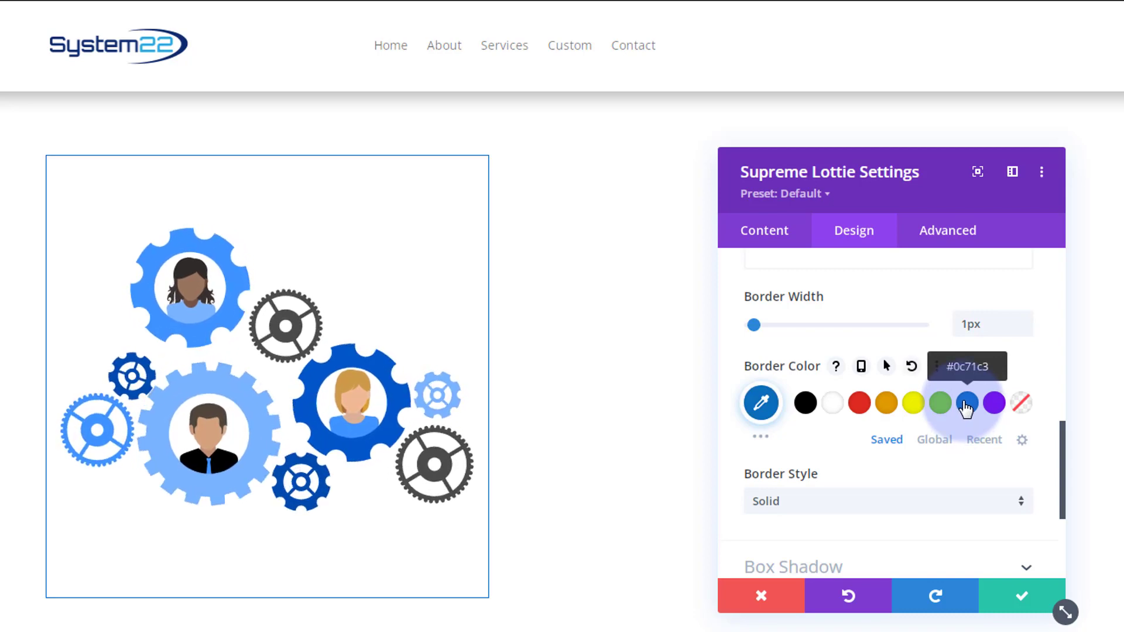
left_click(890, 507)
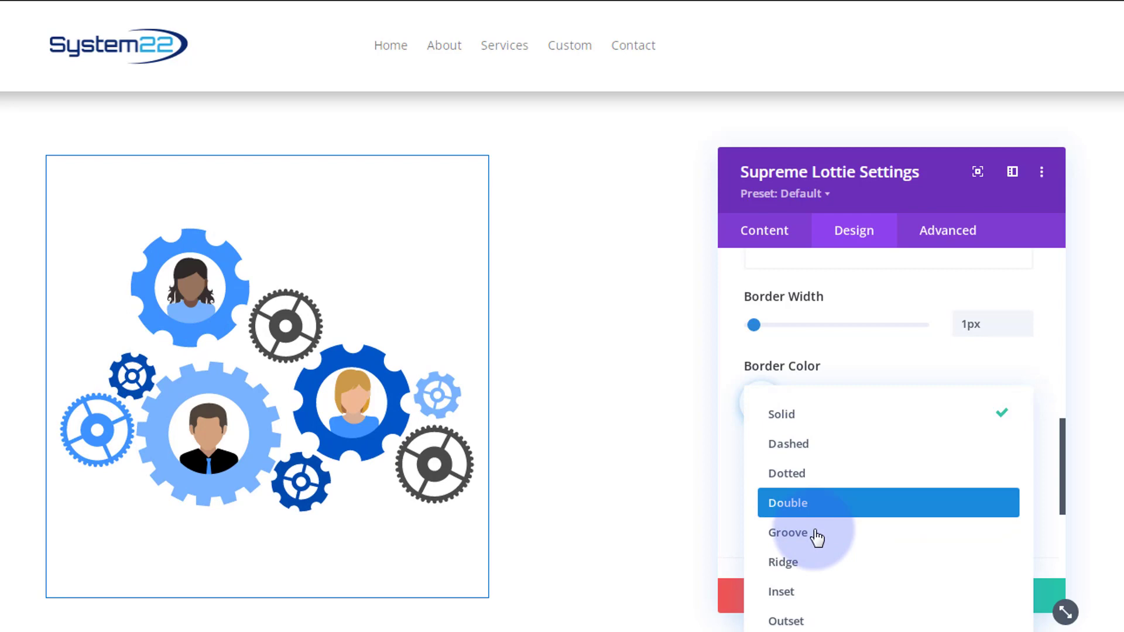
left_click(727, 423)
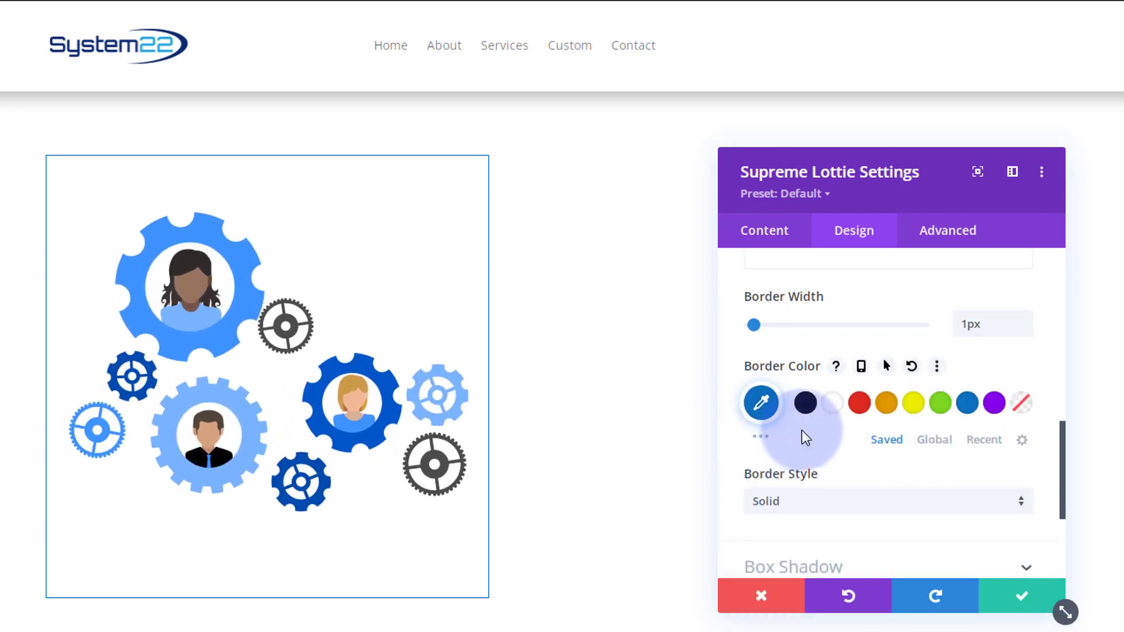
scroll(802, 431, "down", 2)
scroll(802, 429, "down", 2)
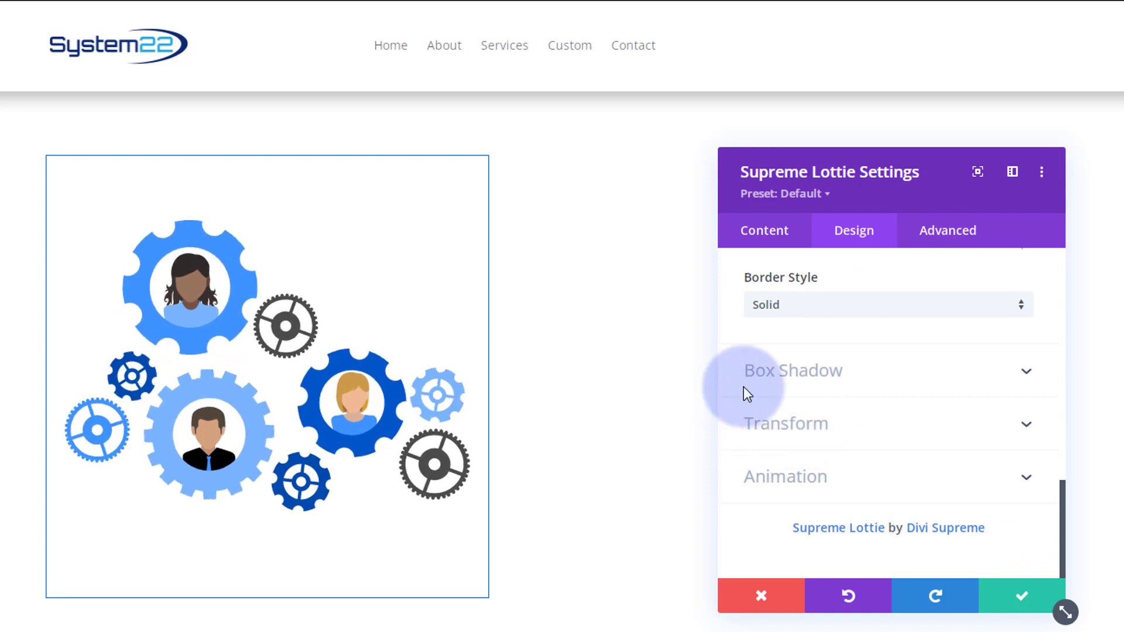
Step: Apply a soft box shadow preset beneath the bordered cogs animation and save the module
left_click(913, 389)
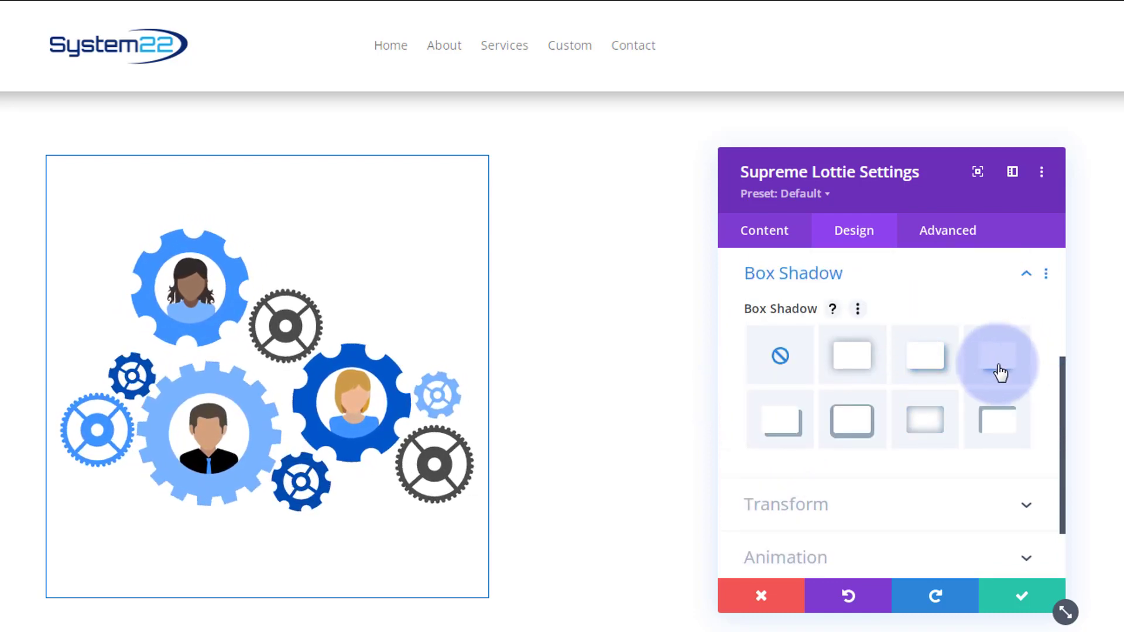
left_click(930, 439)
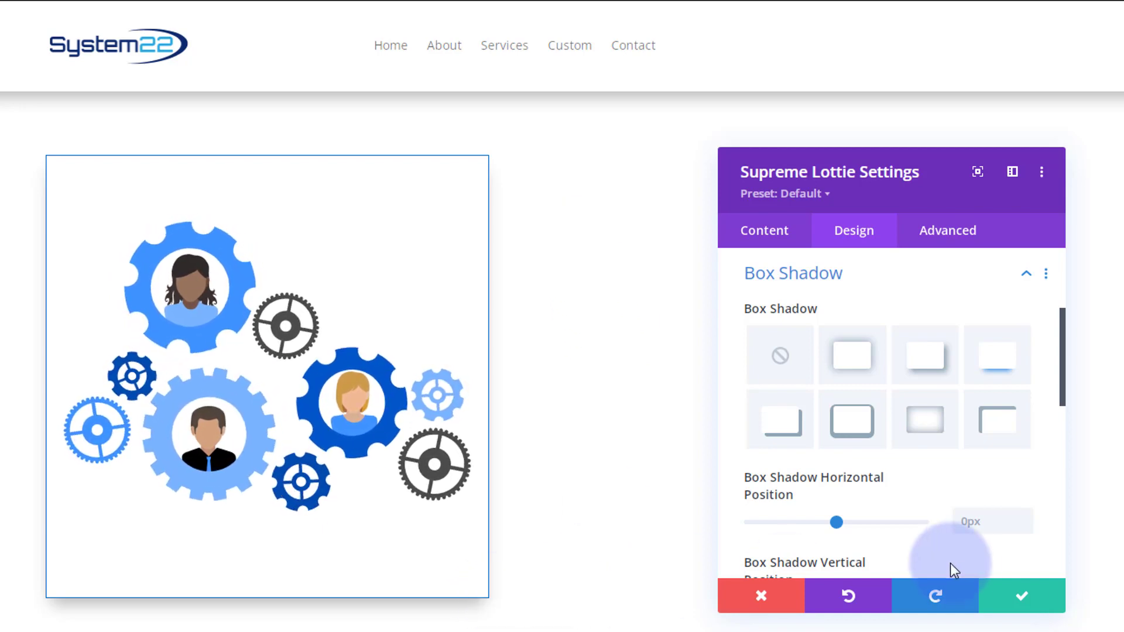
left_click(1025, 600)
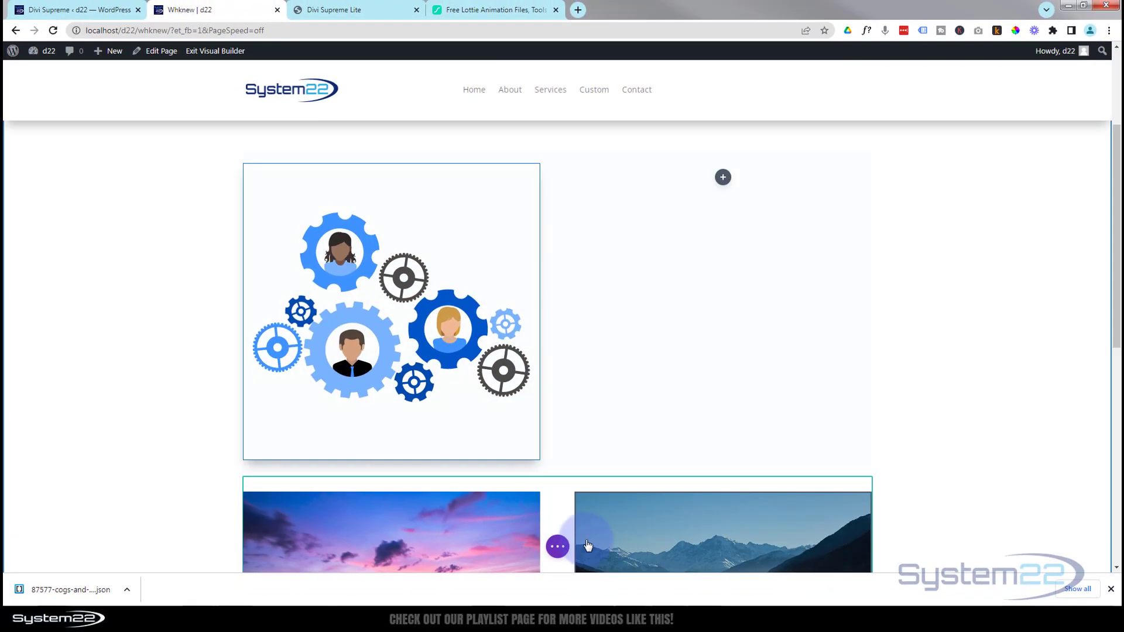
Step: Exit the Visual Builder, scroll to the live cogs animation, then switch to the Supreme Modules Lite site
mouse_move(559, 547)
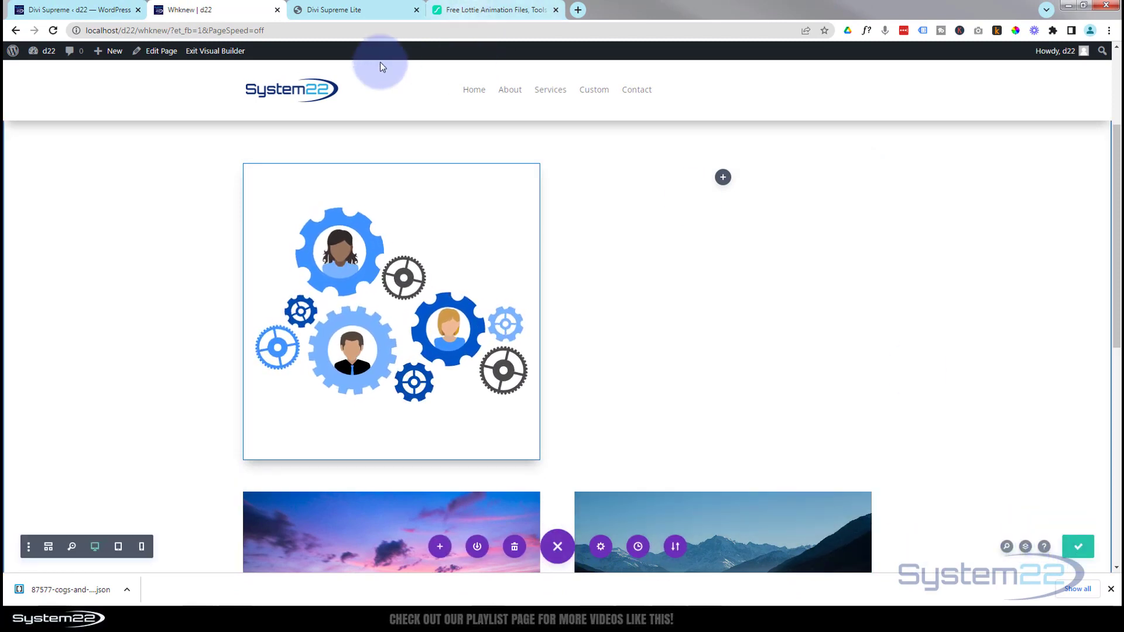
left_click(221, 52)
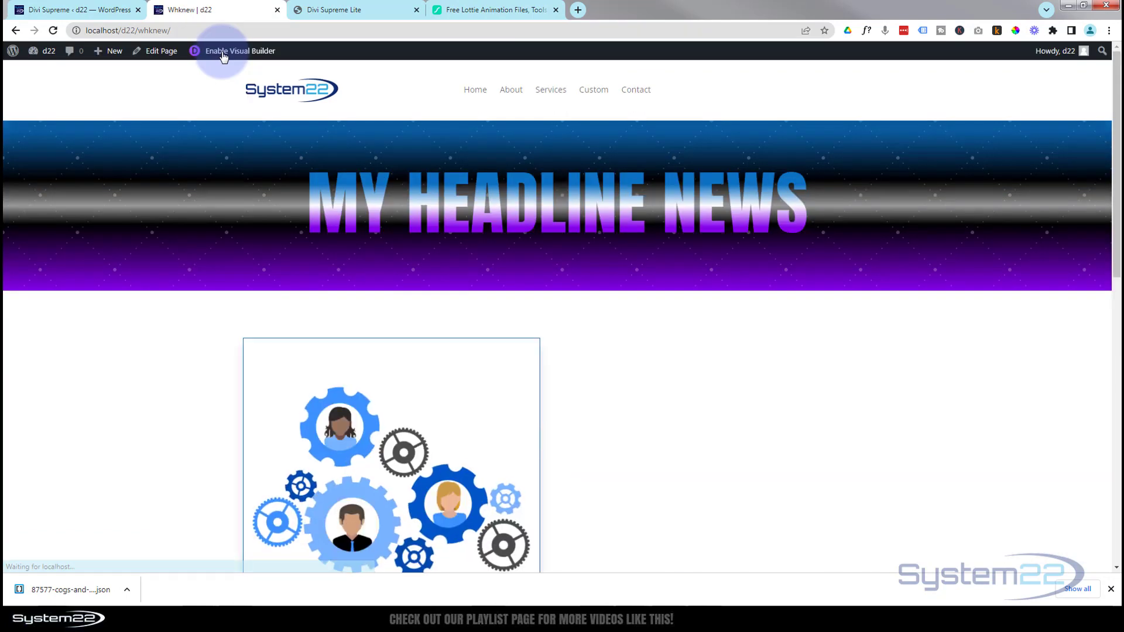
scroll(181, 151, "down", 1)
scroll(181, 151, "down", 2)
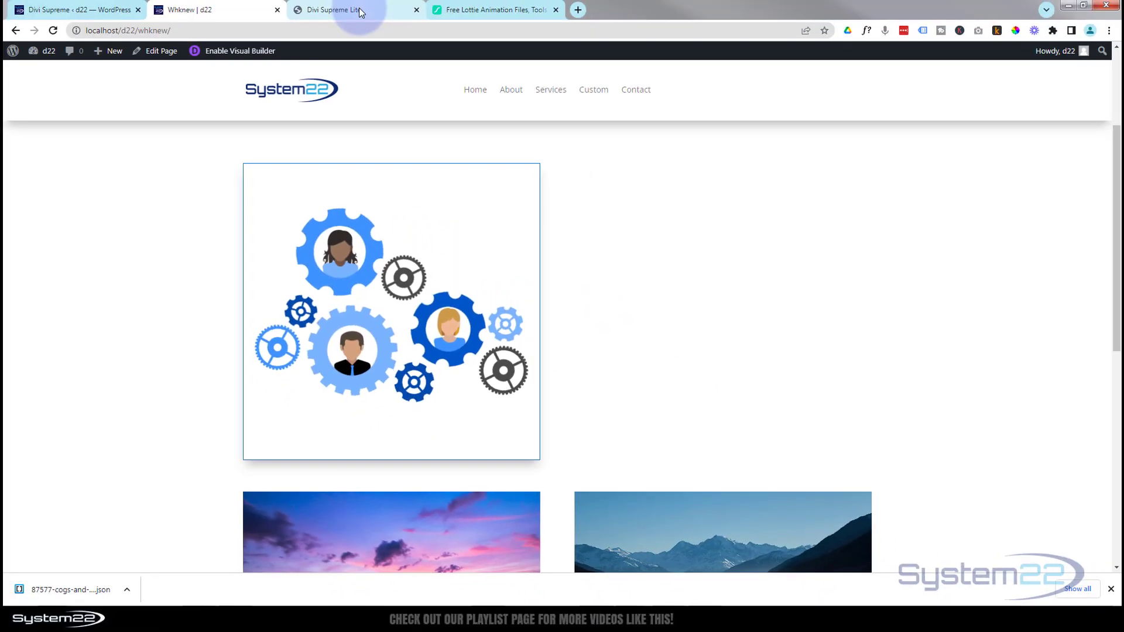
left_click(359, 8)
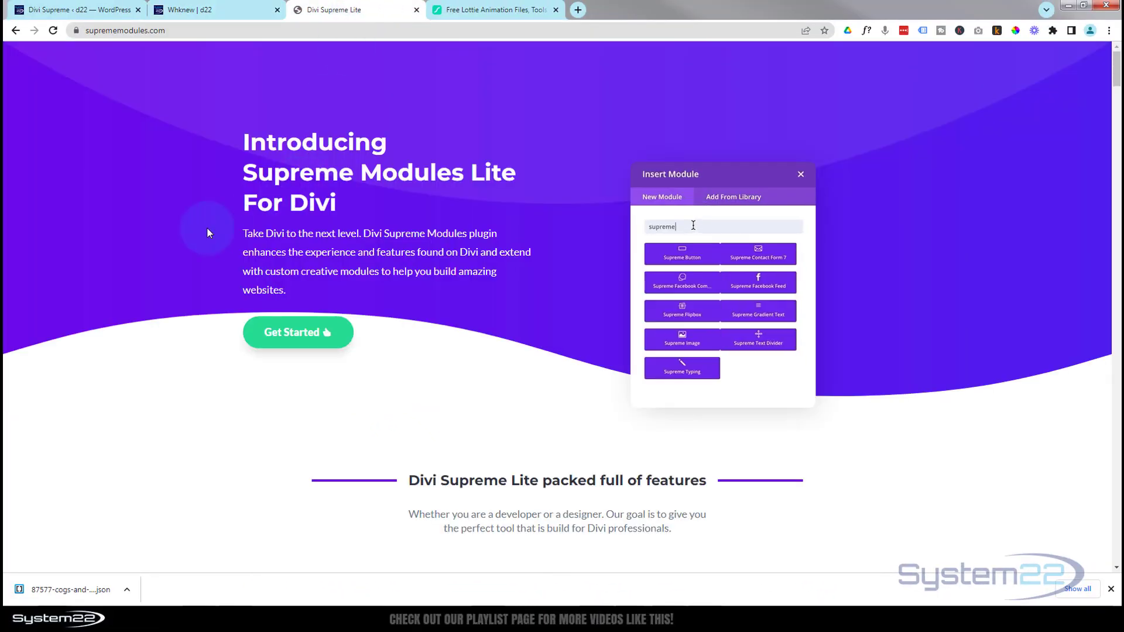
Step: Close the Cogs and People preview on LottieFiles and return to the live Whknew page
left_click(489, 11)
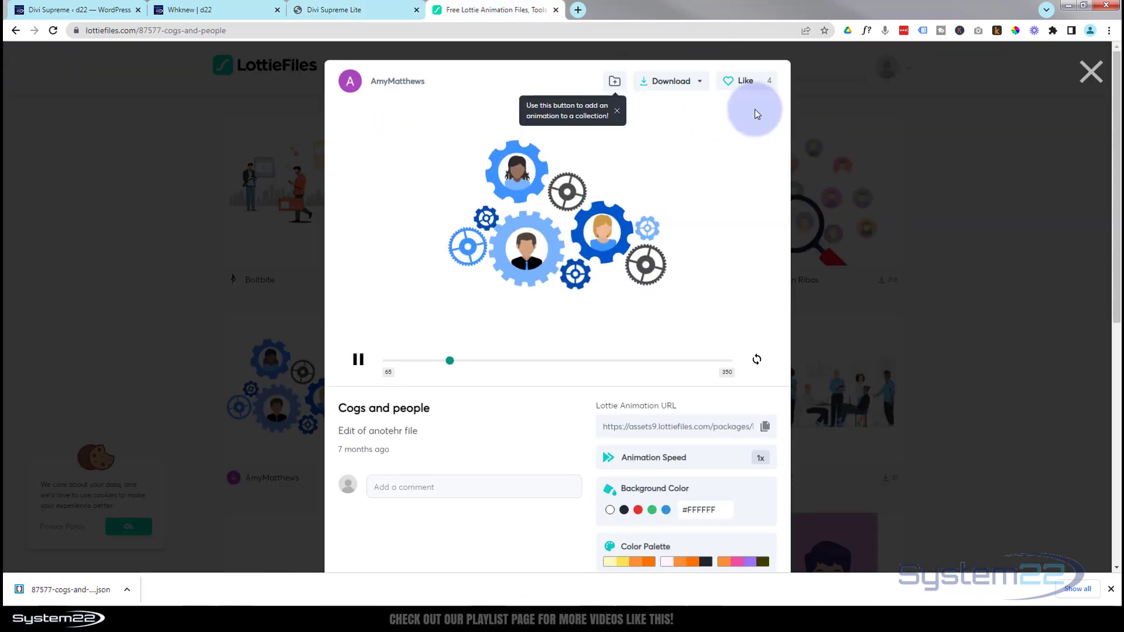
left_click(1093, 71)
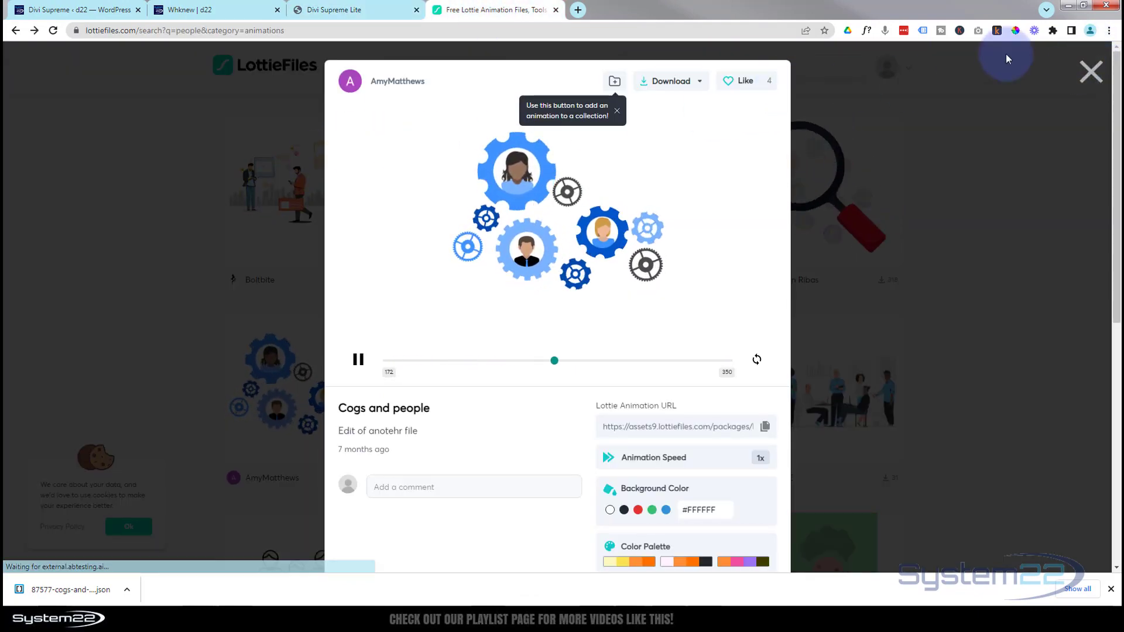
left_click(237, 12)
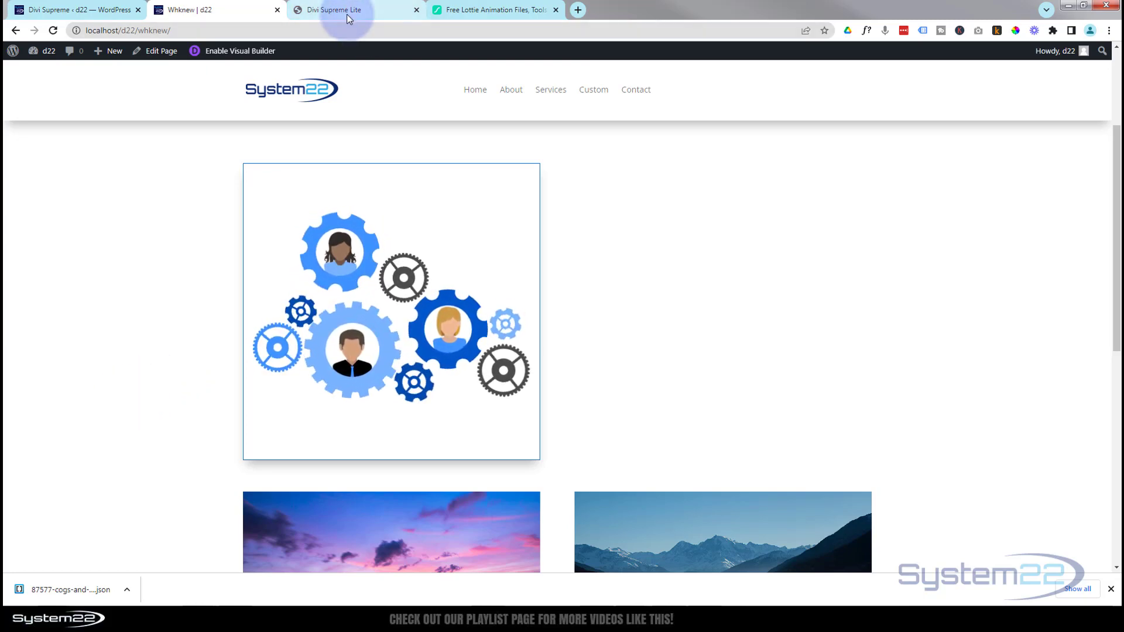
Step: Bring up the Divi Supreme General Settings page in WordPress admin
left_click(77, 12)
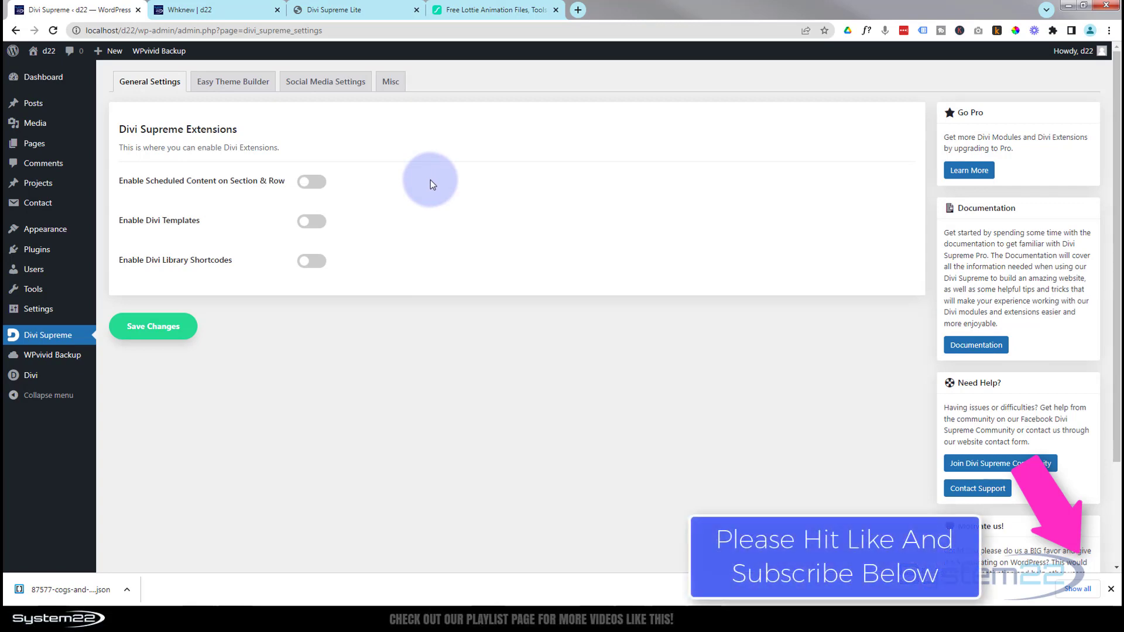
Step: Return to the live Whknew page showing the bordered cogs-and-people animation
left_click(220, 12)
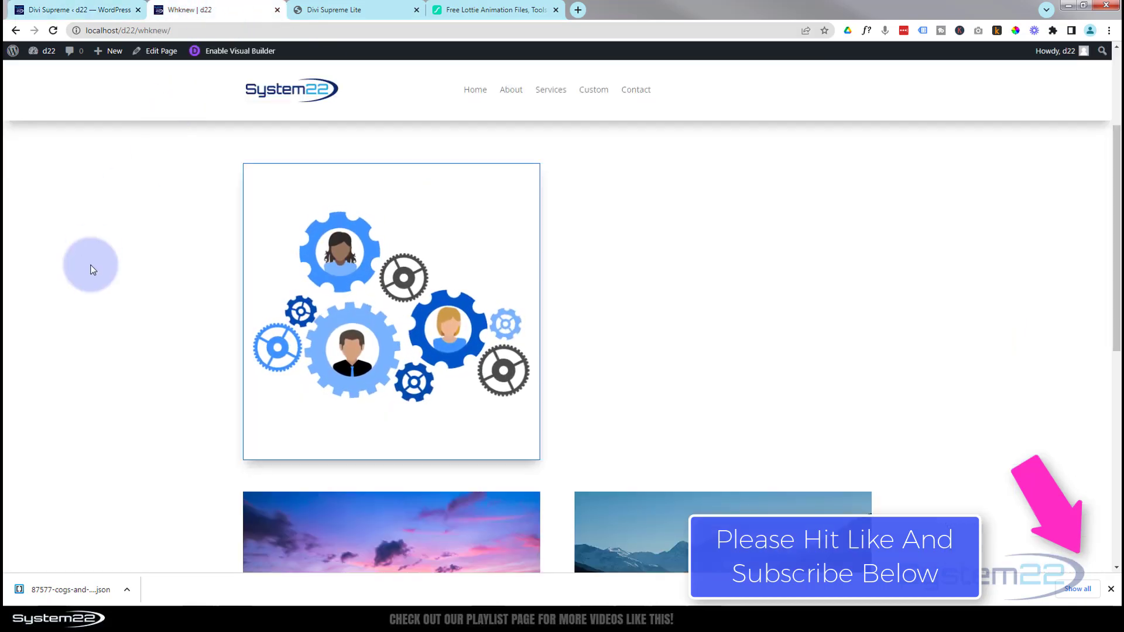